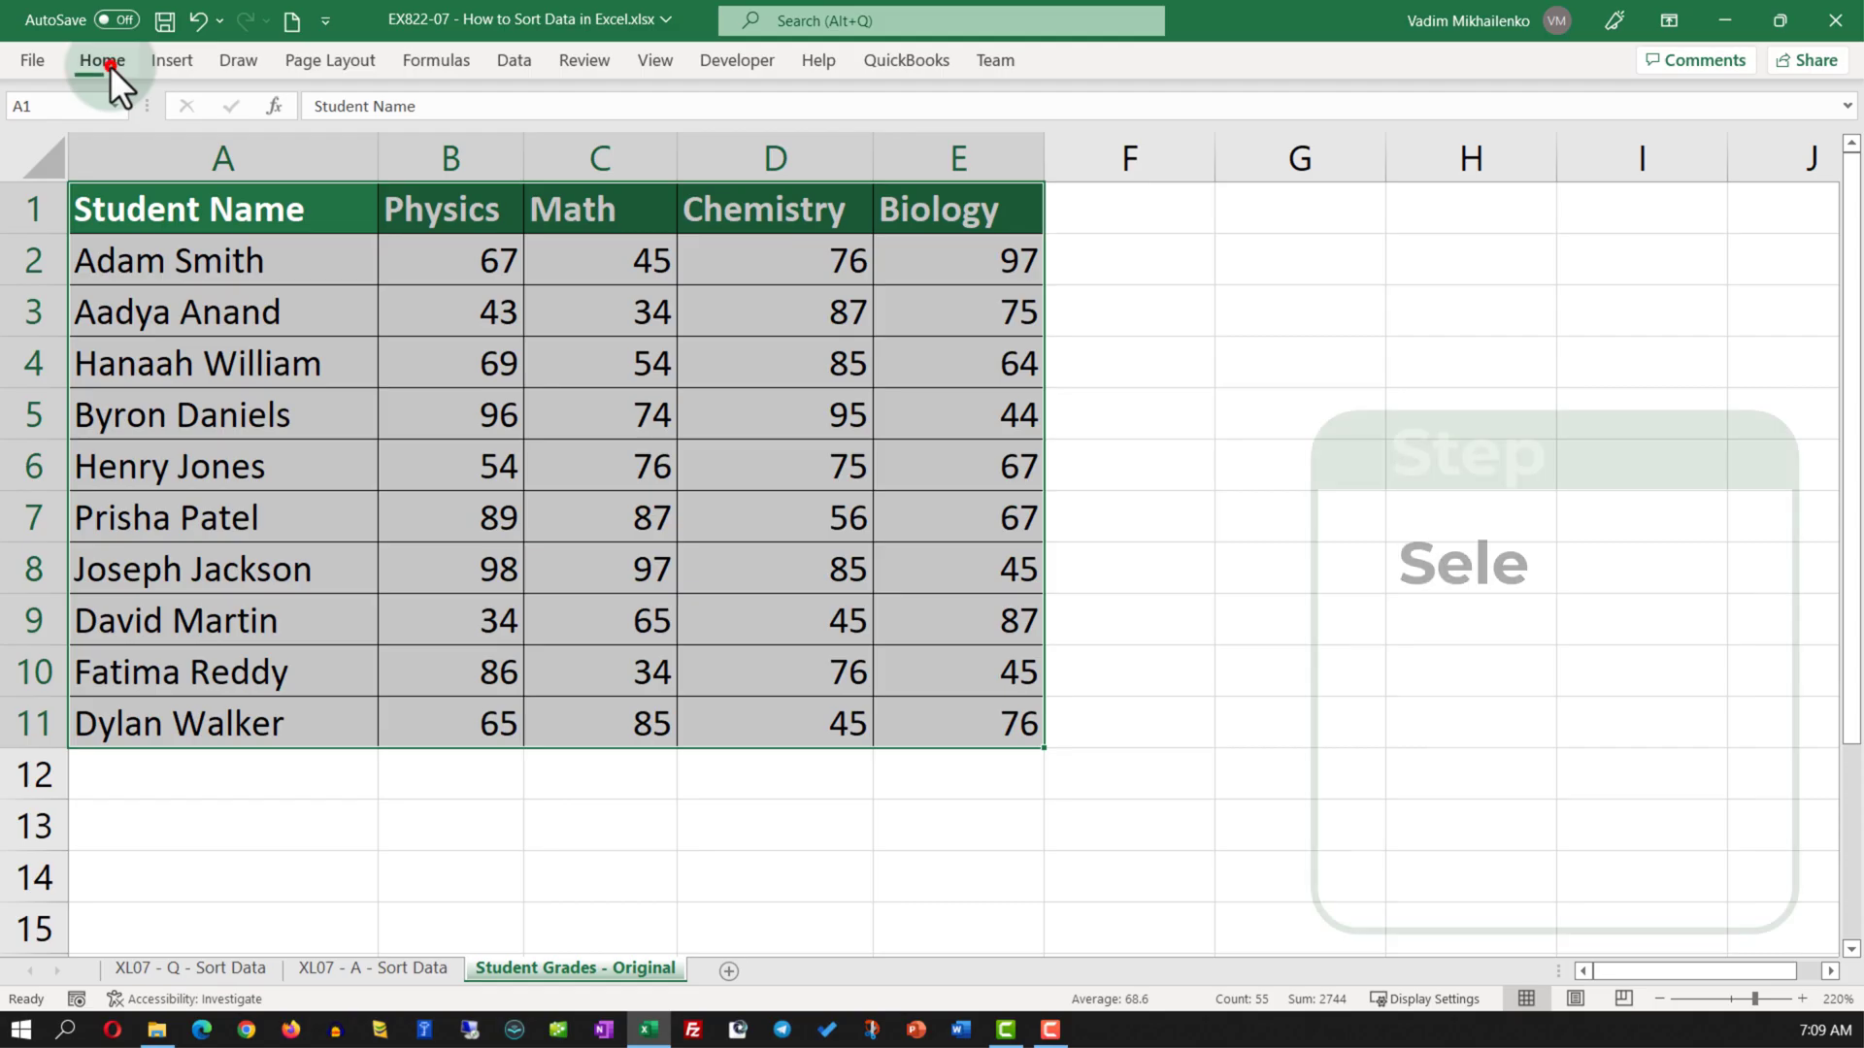
# Step: Expand the Home ribbon above the Student Grades - Original sheet
pyautogui.click(109, 66)
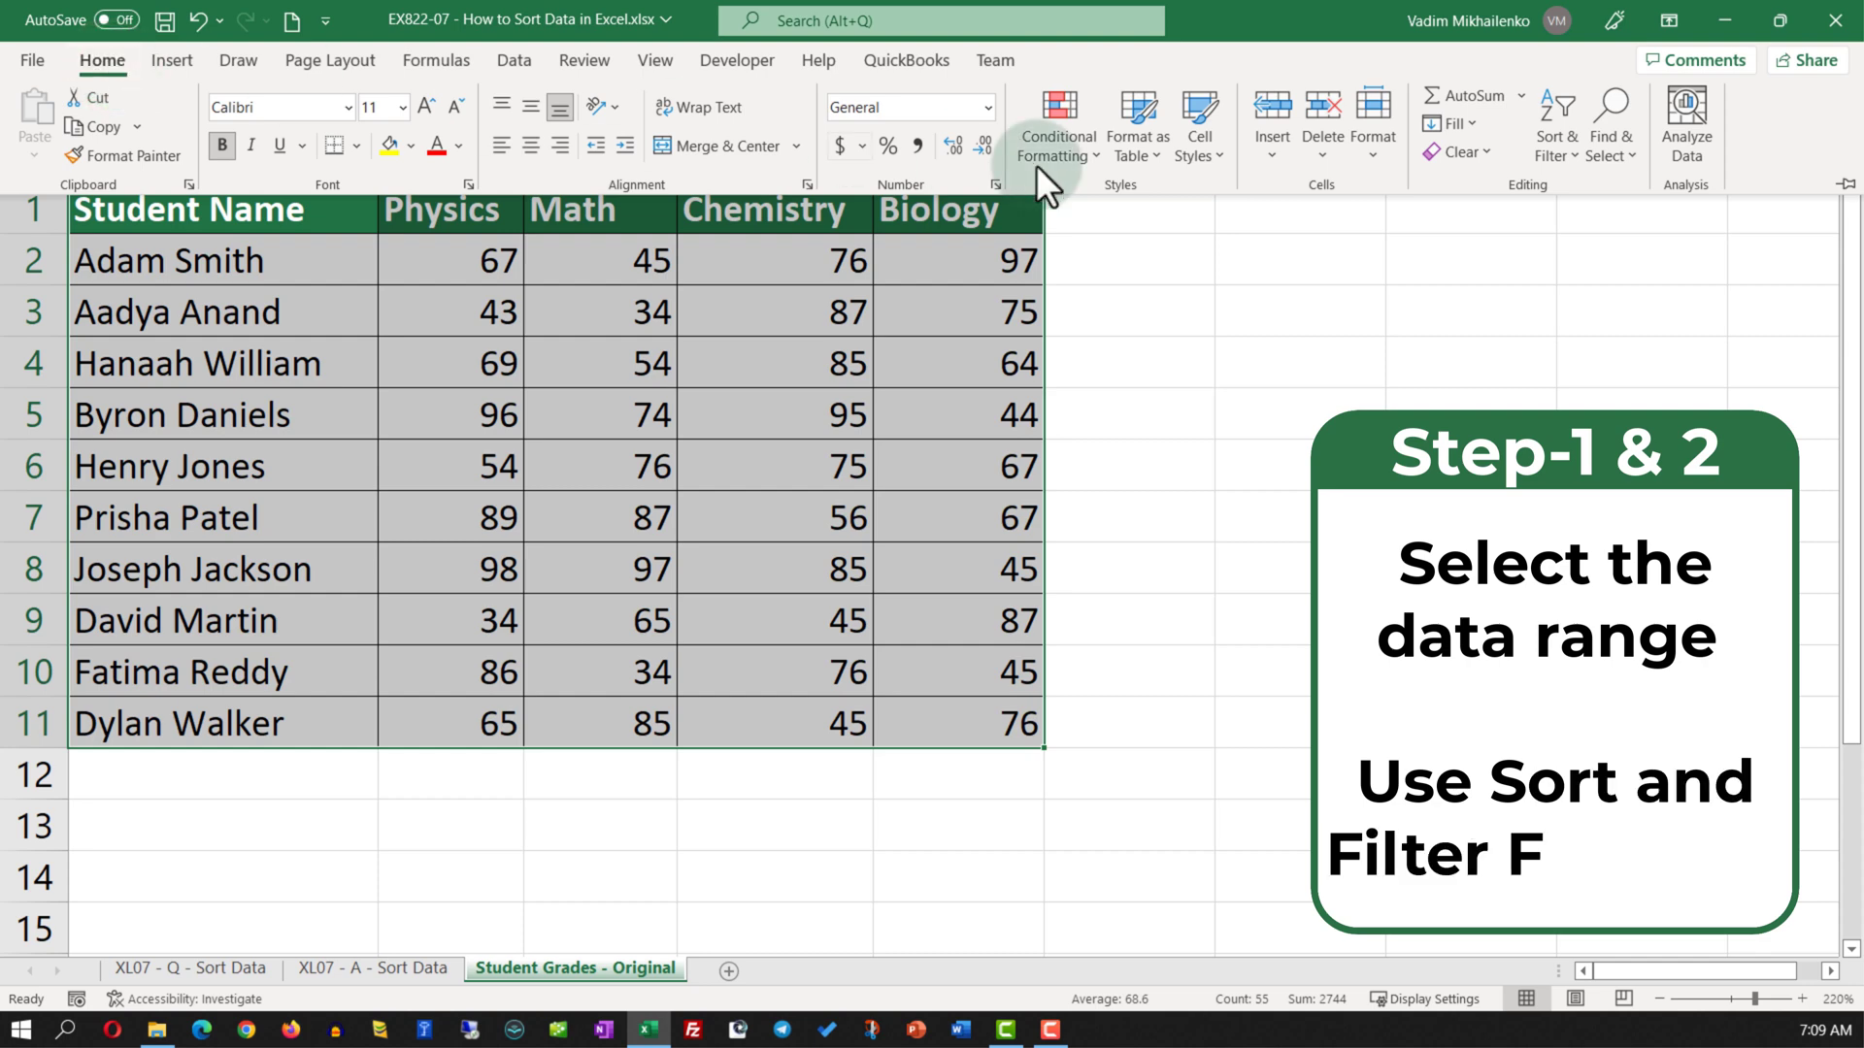
pyautogui.click(1539, 138)
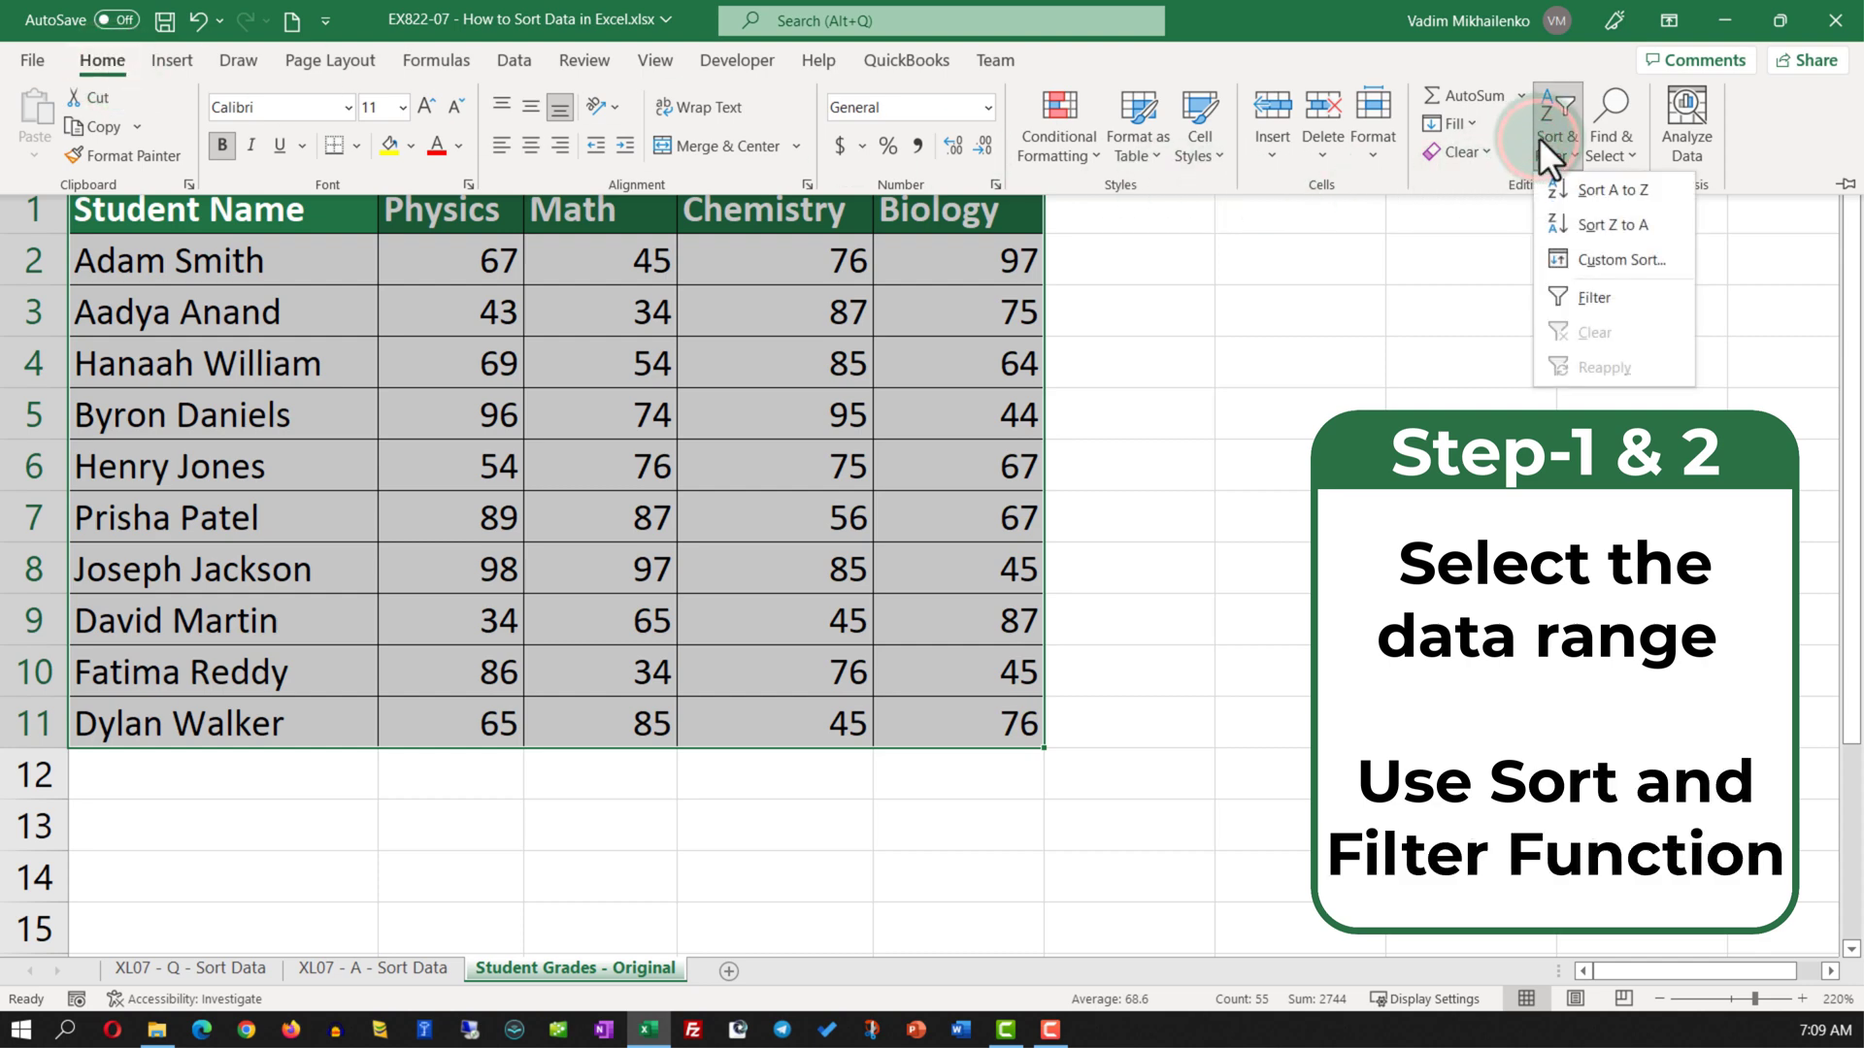
pyautogui.click(1613, 192)
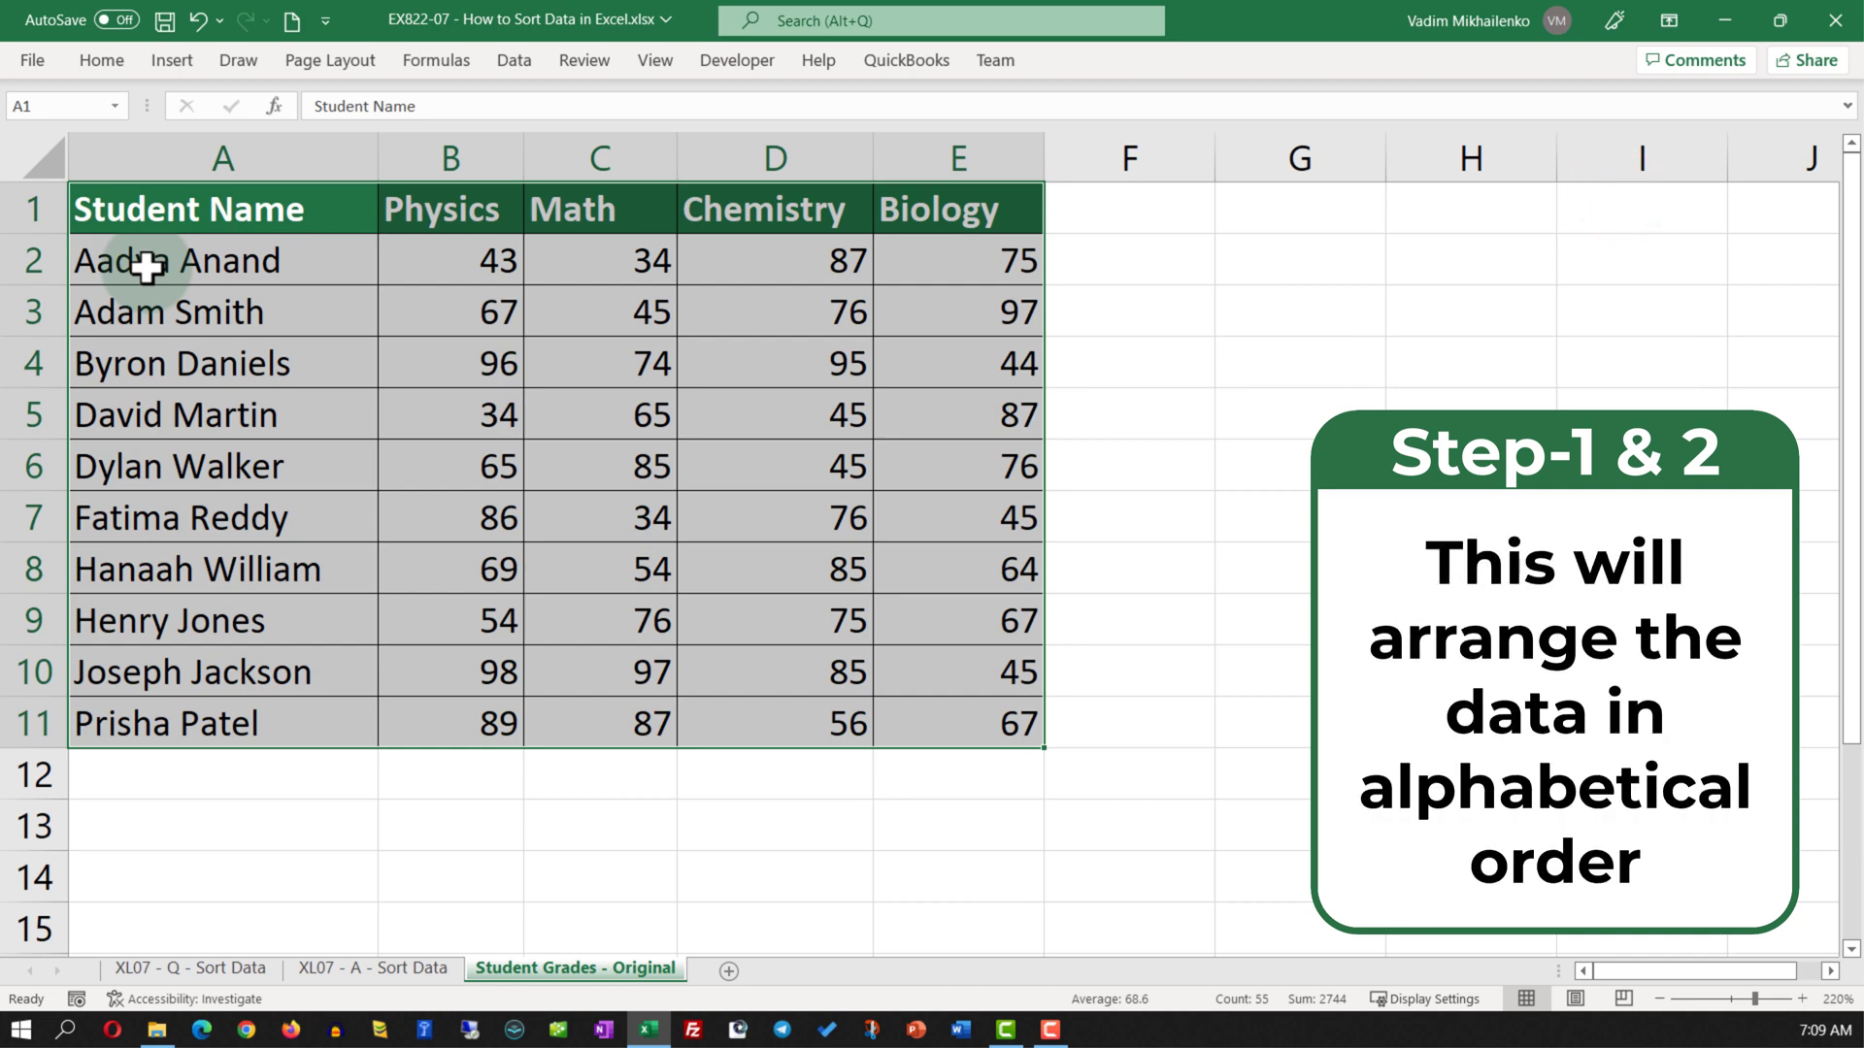
pyautogui.click(178, 212)
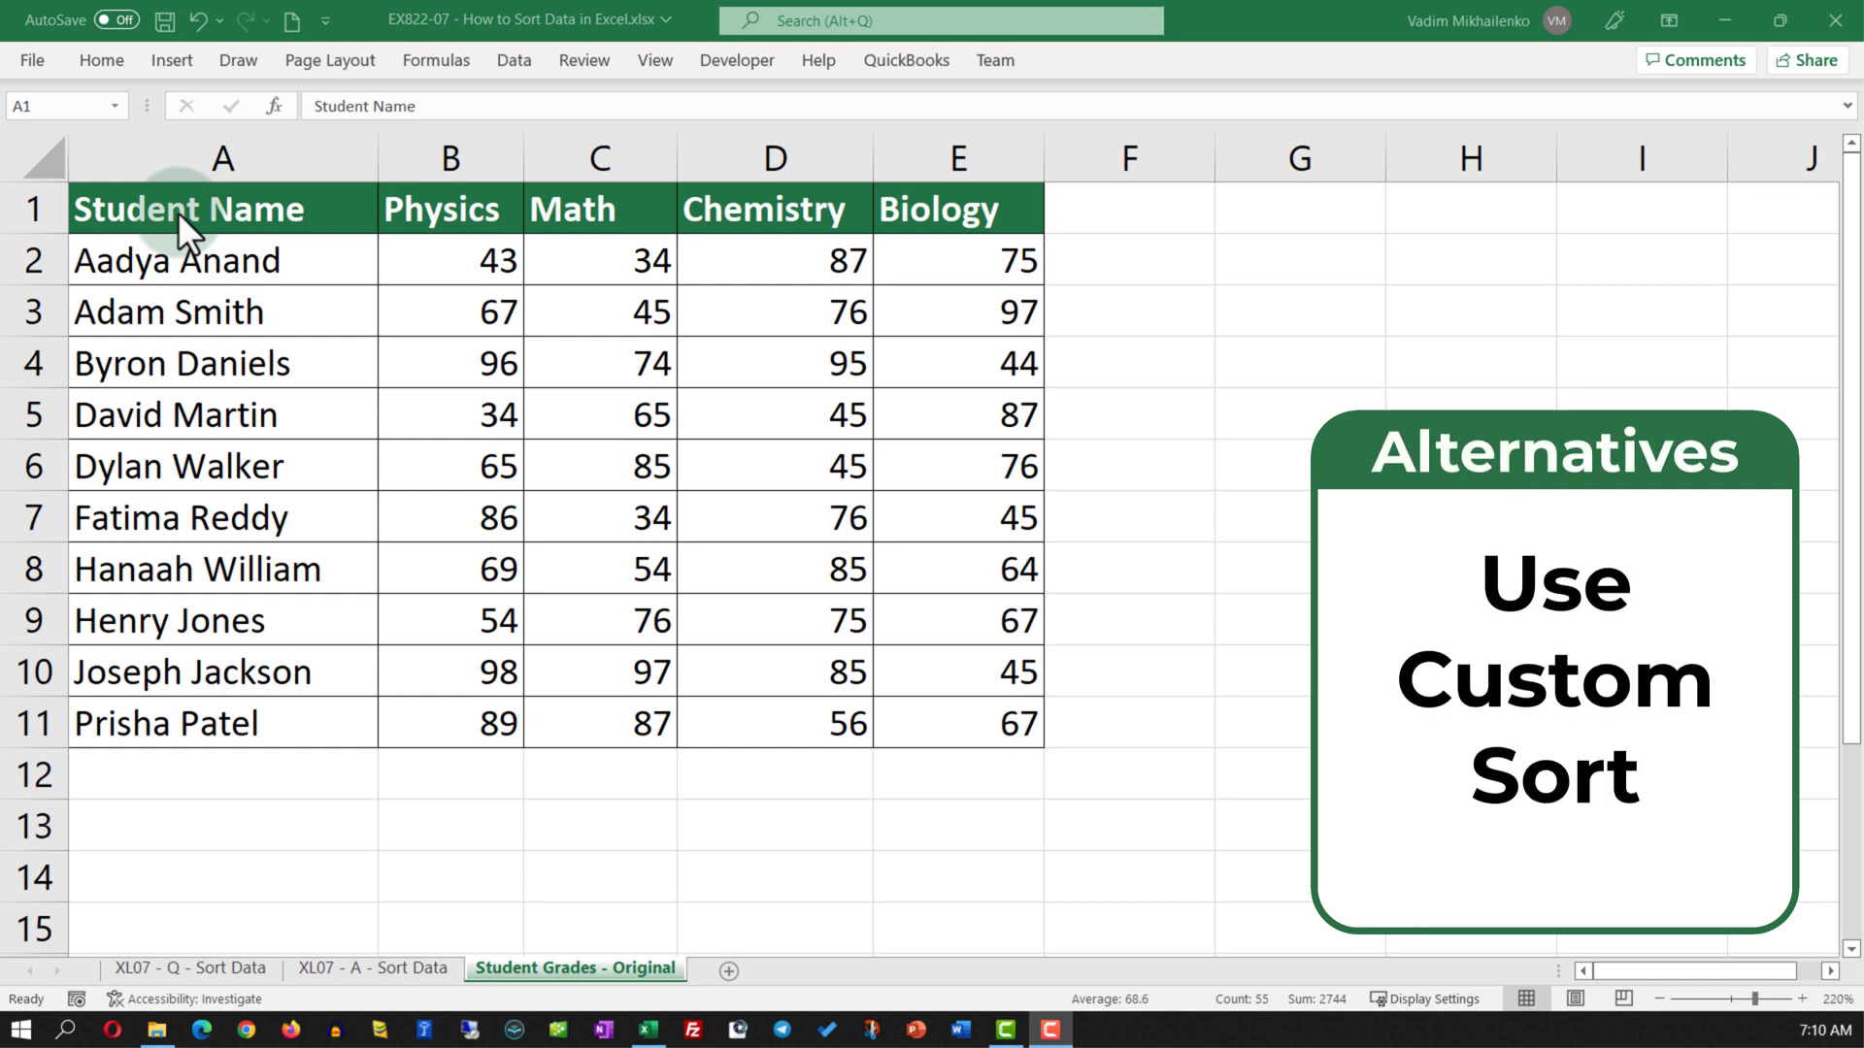
# Step: Select the whole grades table and pin the Home ribbon permanently open
pyautogui.hotkey('ctrl', 'a')
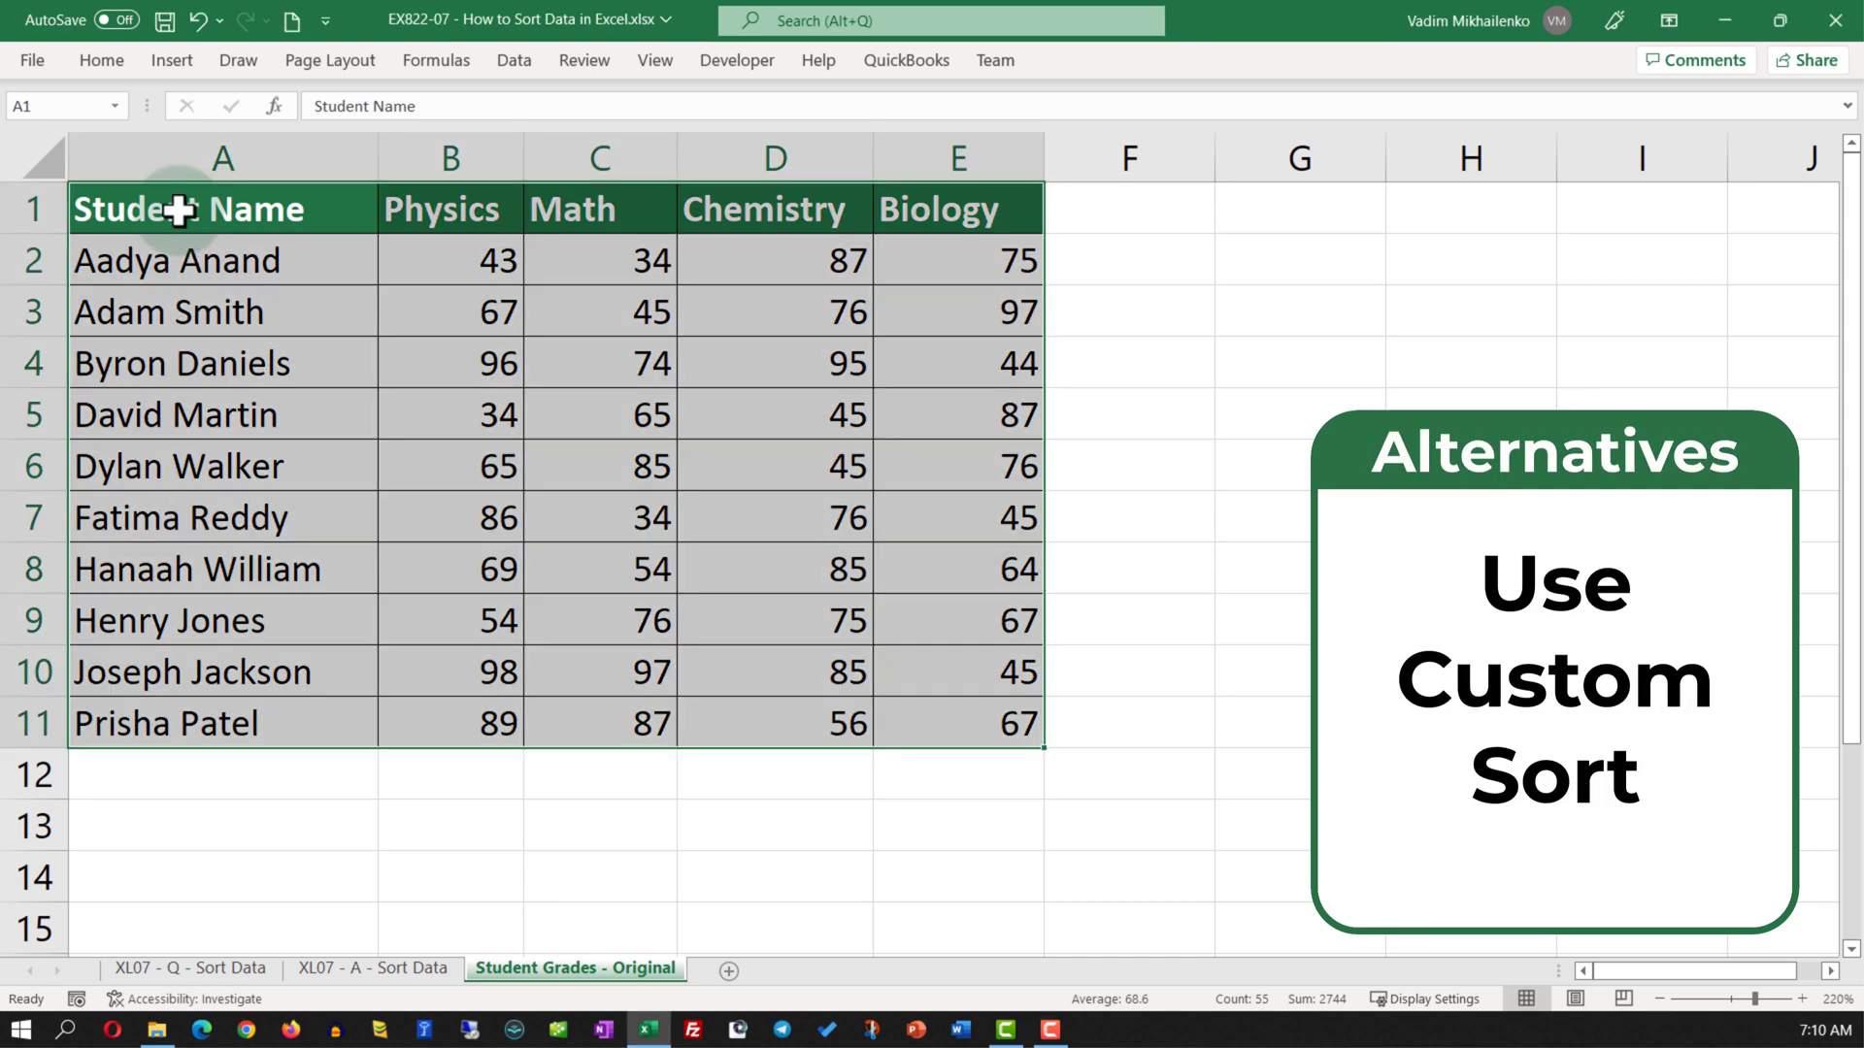
pyautogui.click(109, 62)
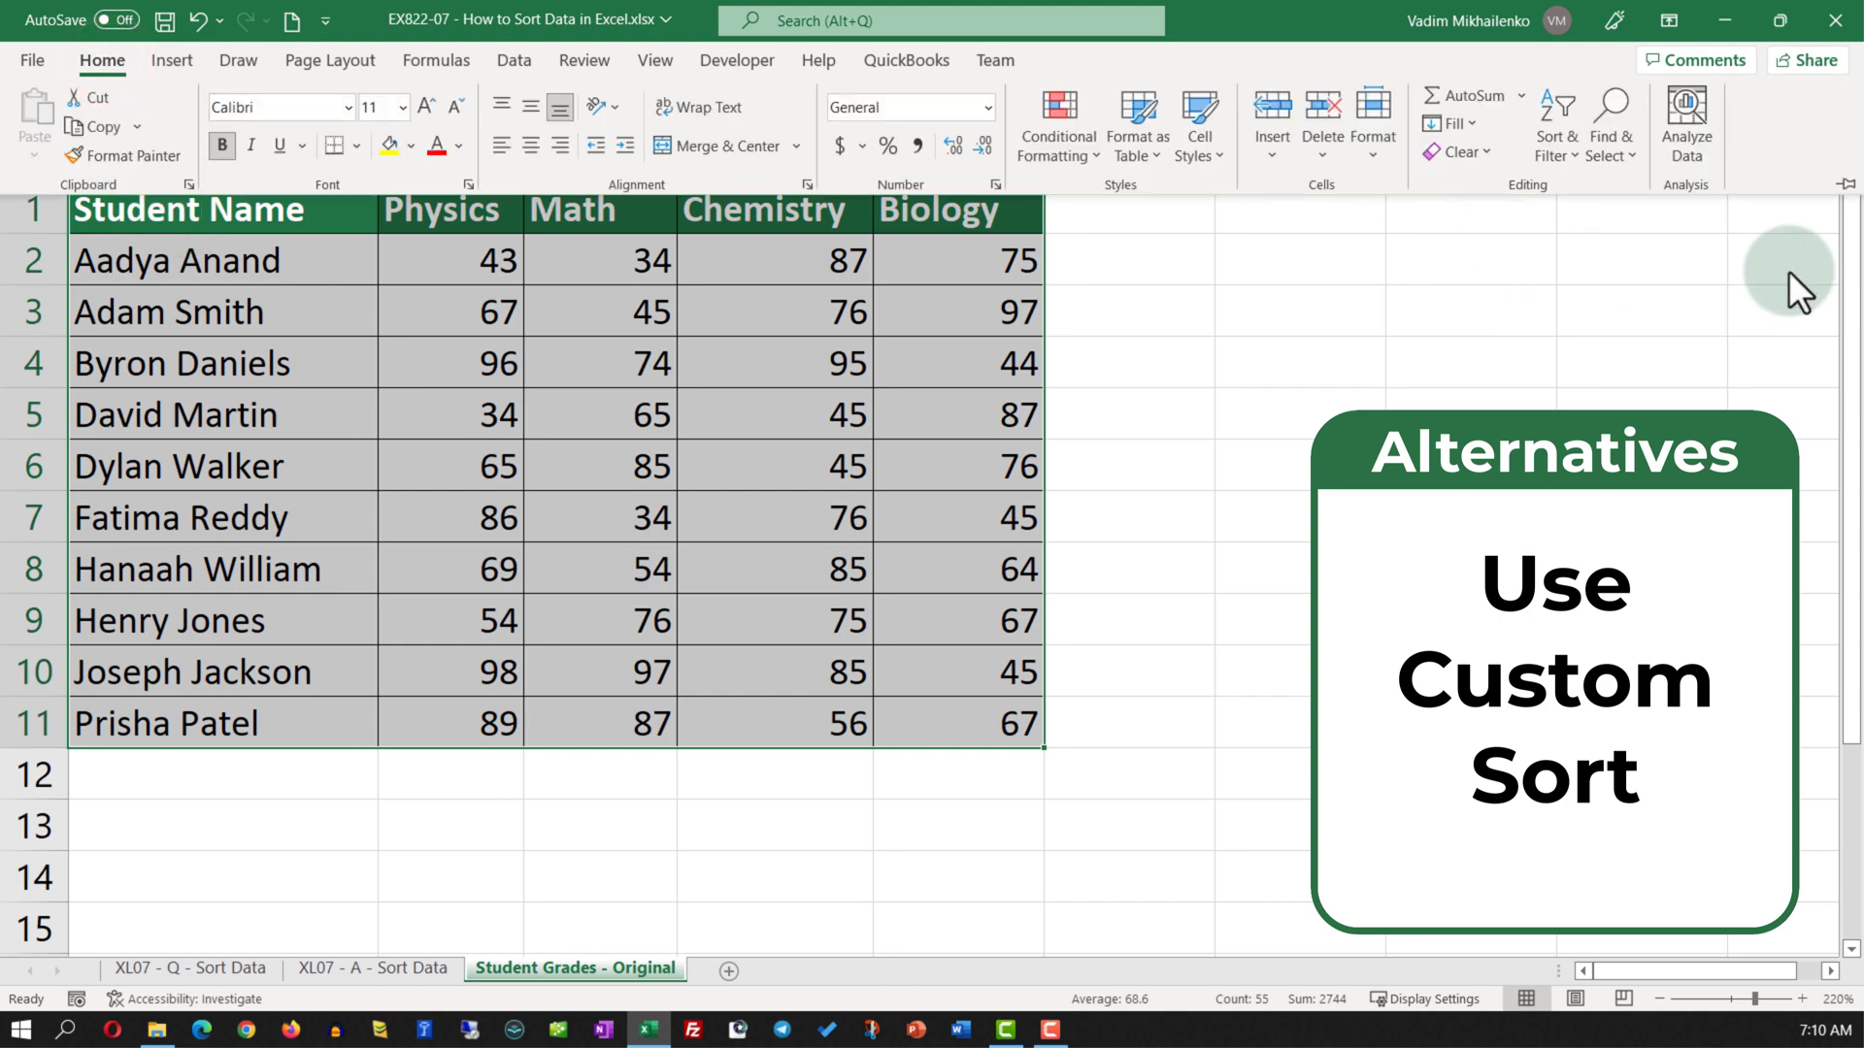
pyautogui.click(1844, 184)
# Step: Custom-sort the table by Math, smallest to largest, then select the Math scores column
pyautogui.click(1575, 155)
pyautogui.click(1590, 247)
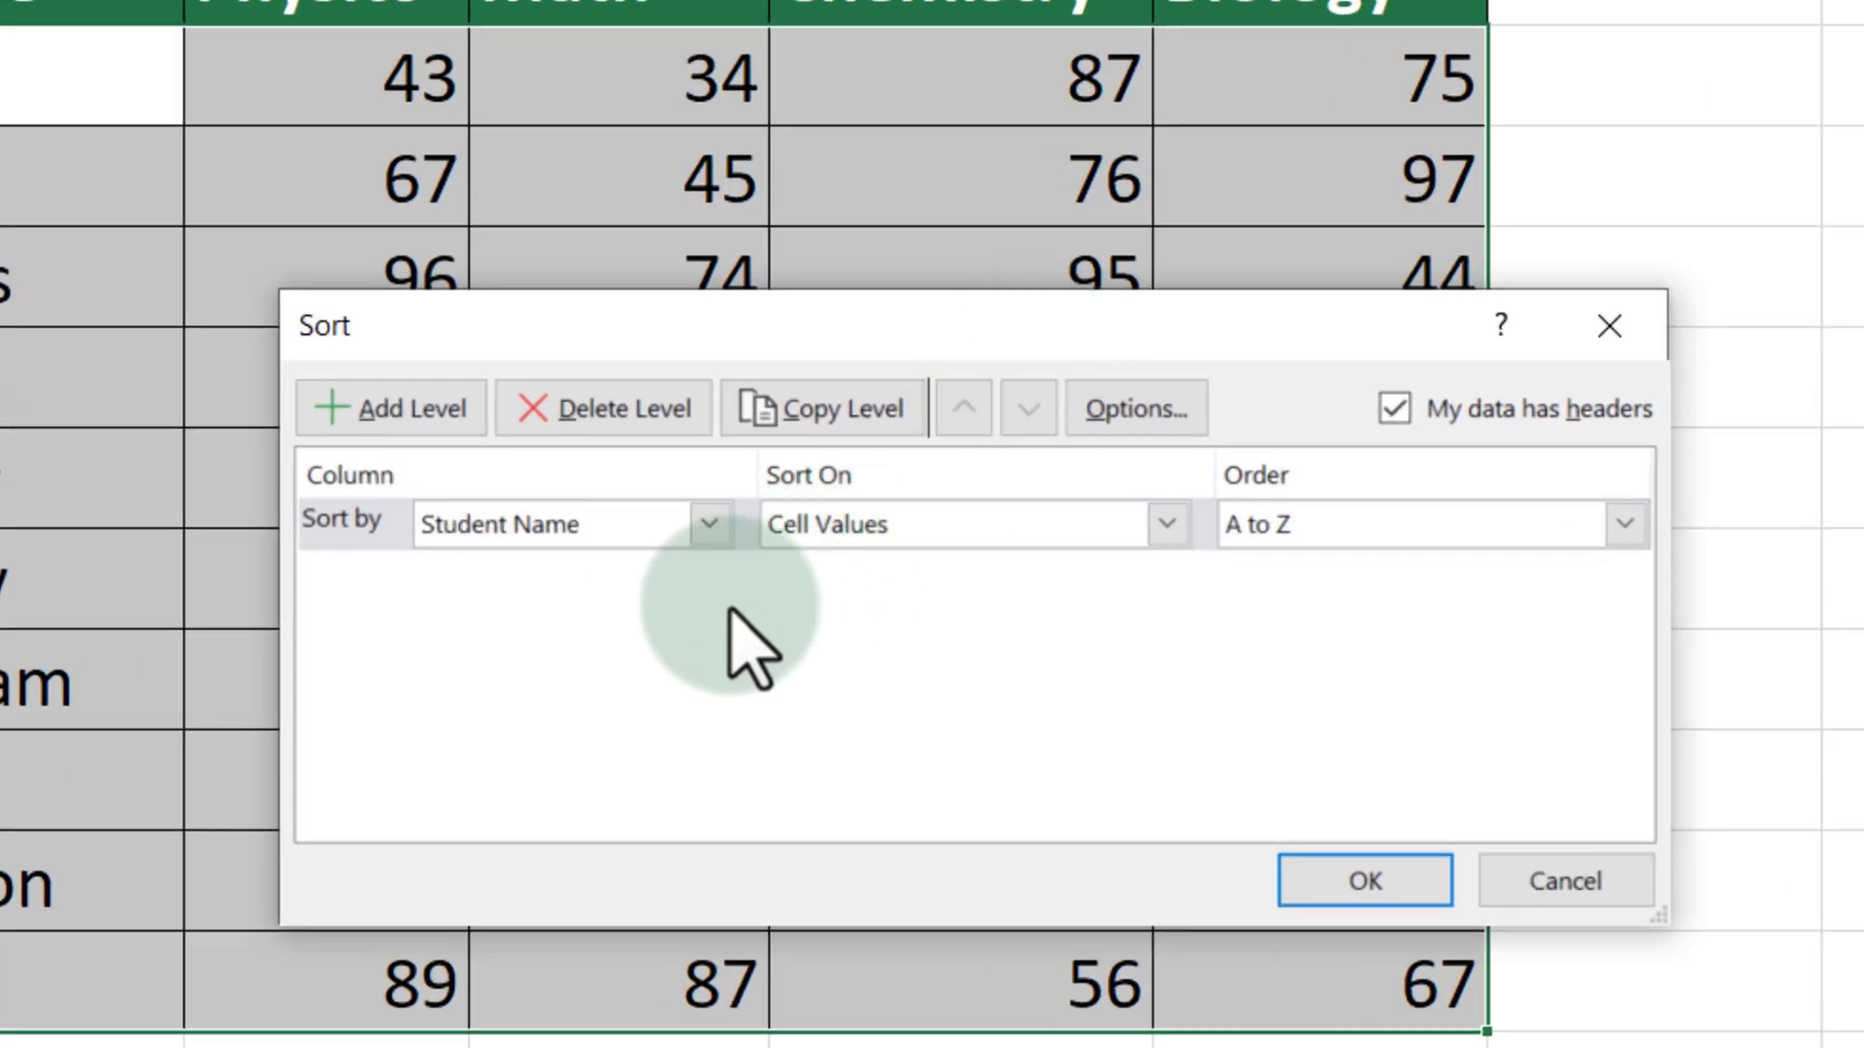
pyautogui.click(709, 525)
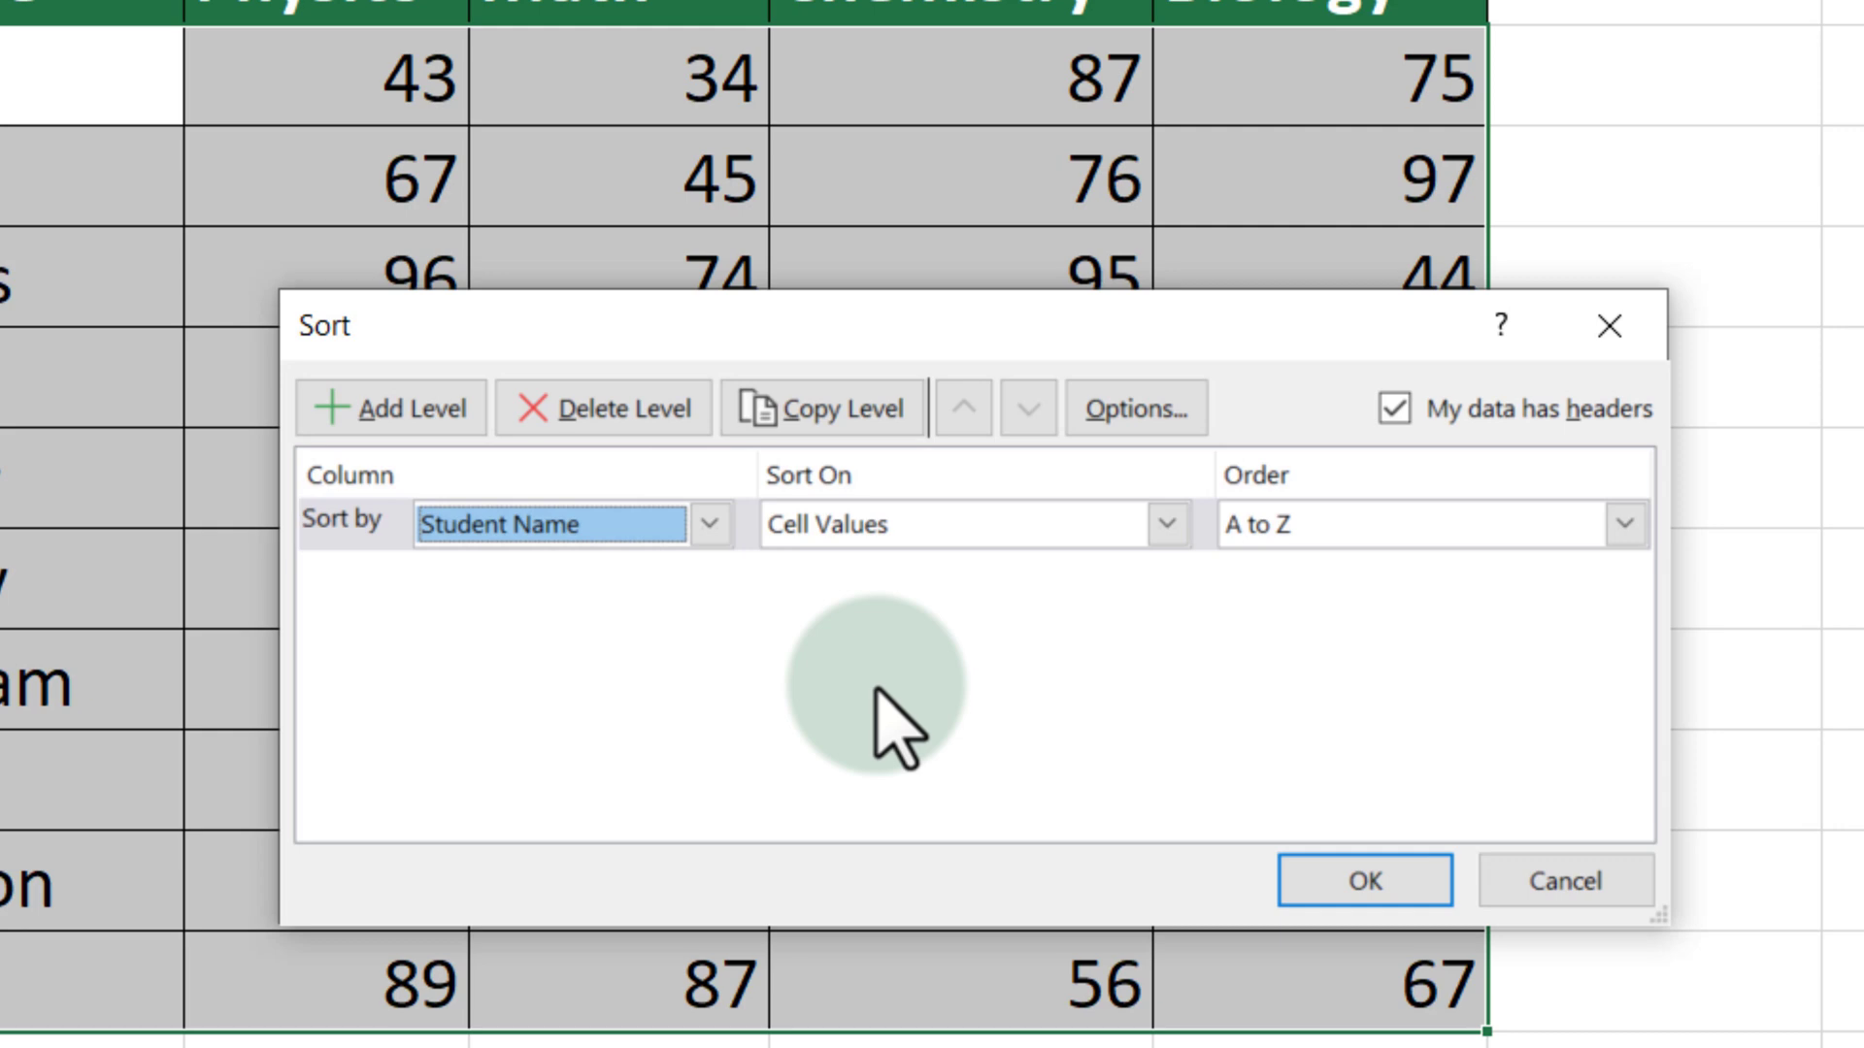
pyautogui.click(710, 525)
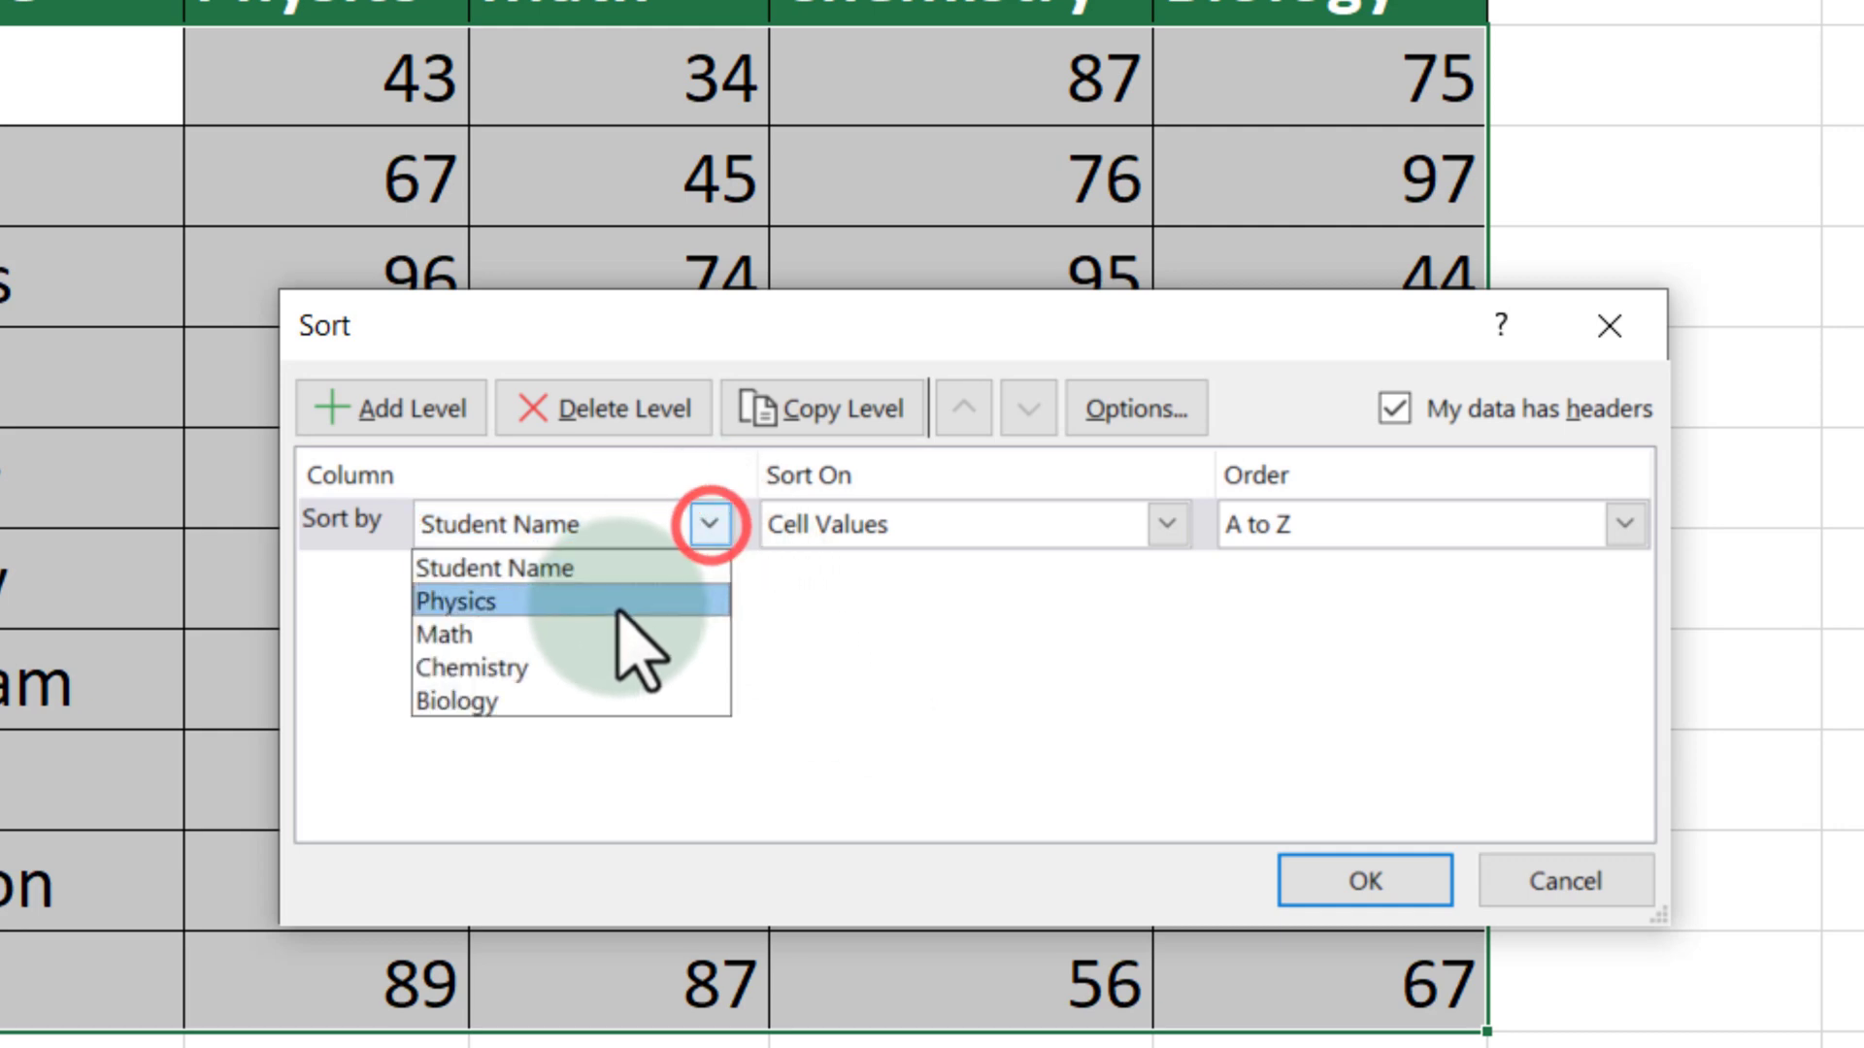
pyautogui.click(619, 636)
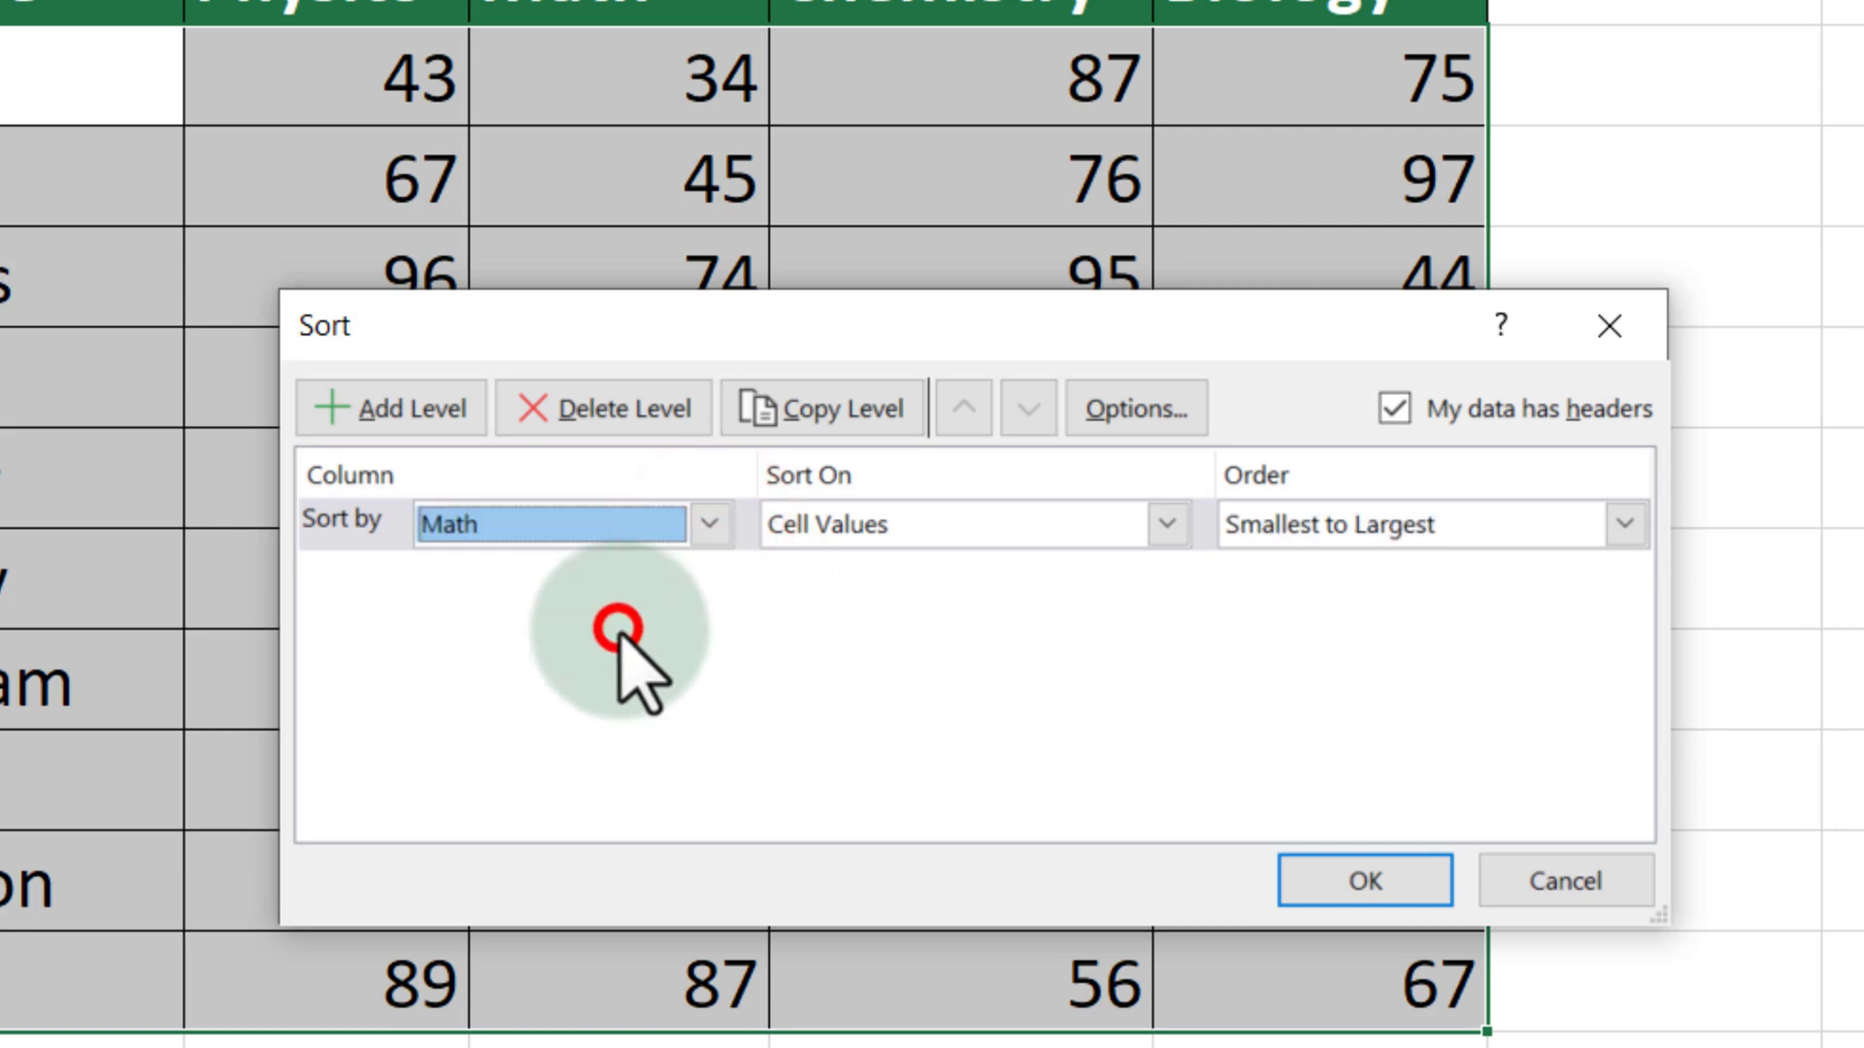
pyautogui.click(1433, 529)
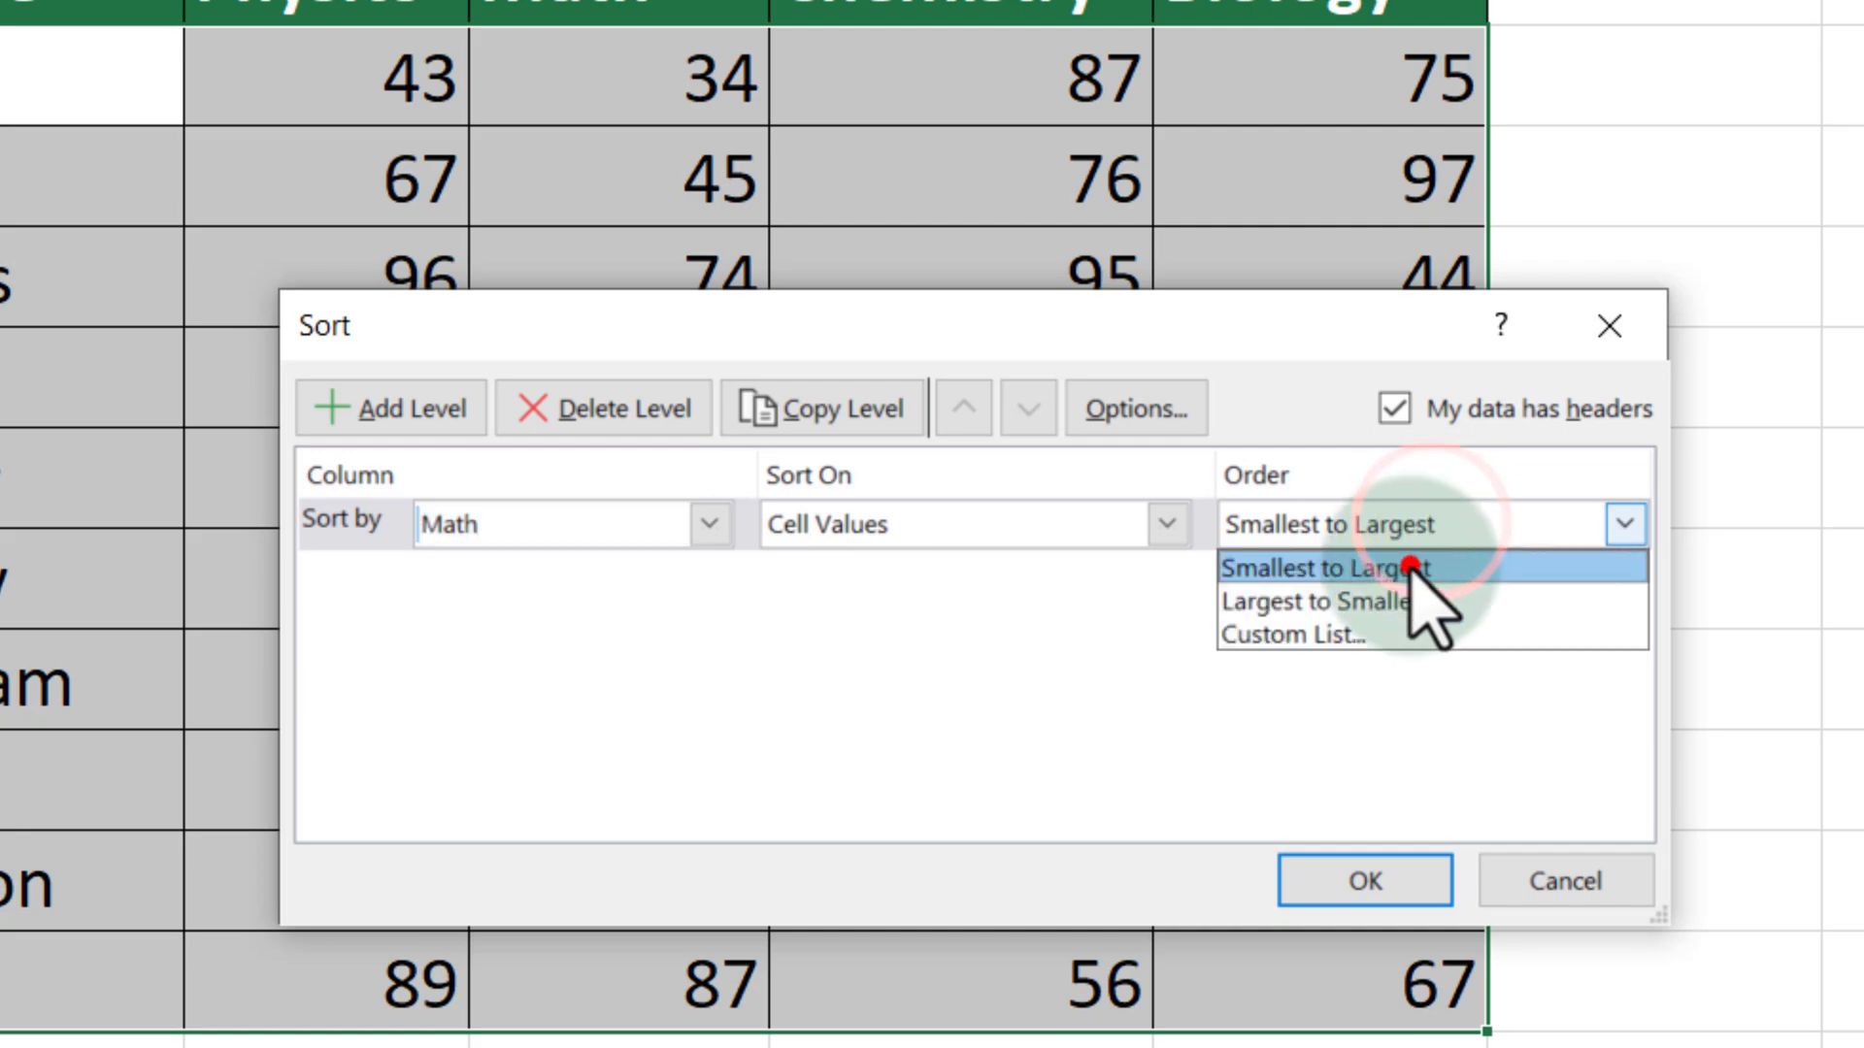
pyautogui.click(1412, 565)
pyautogui.click(1365, 881)
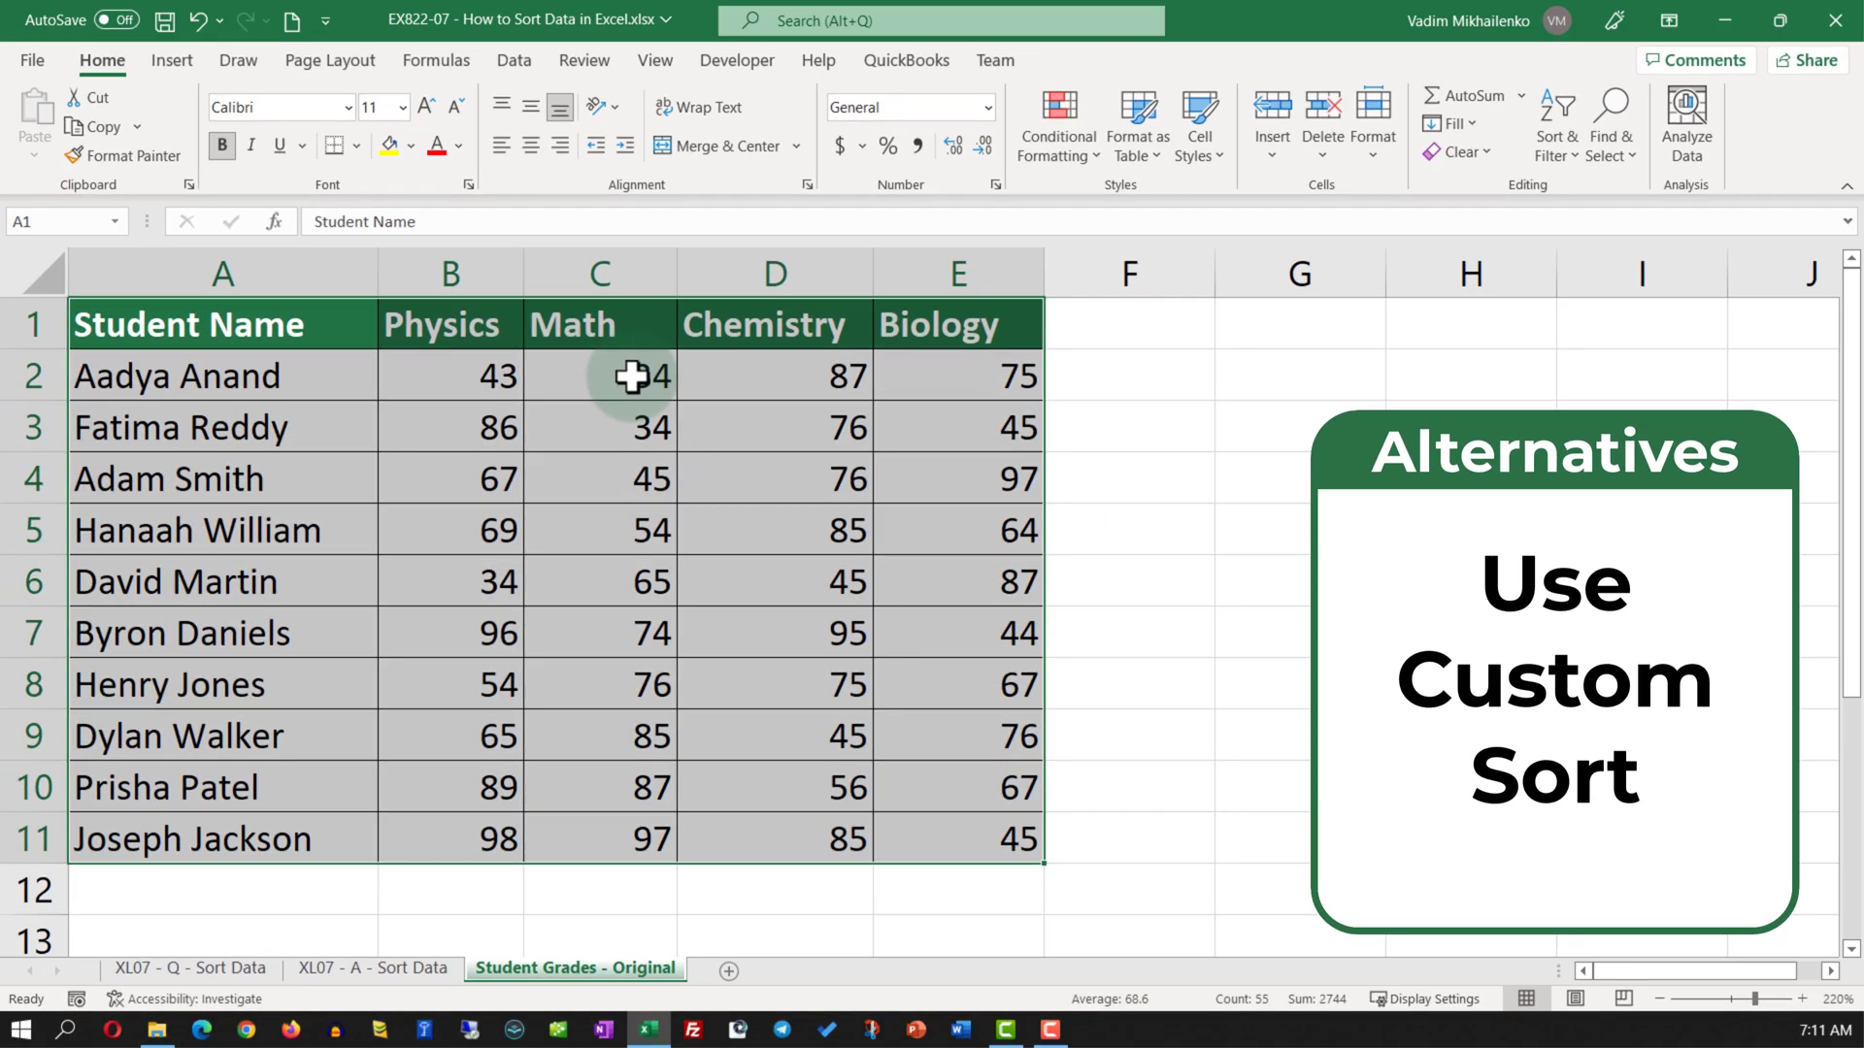
pyautogui.click(640, 325)
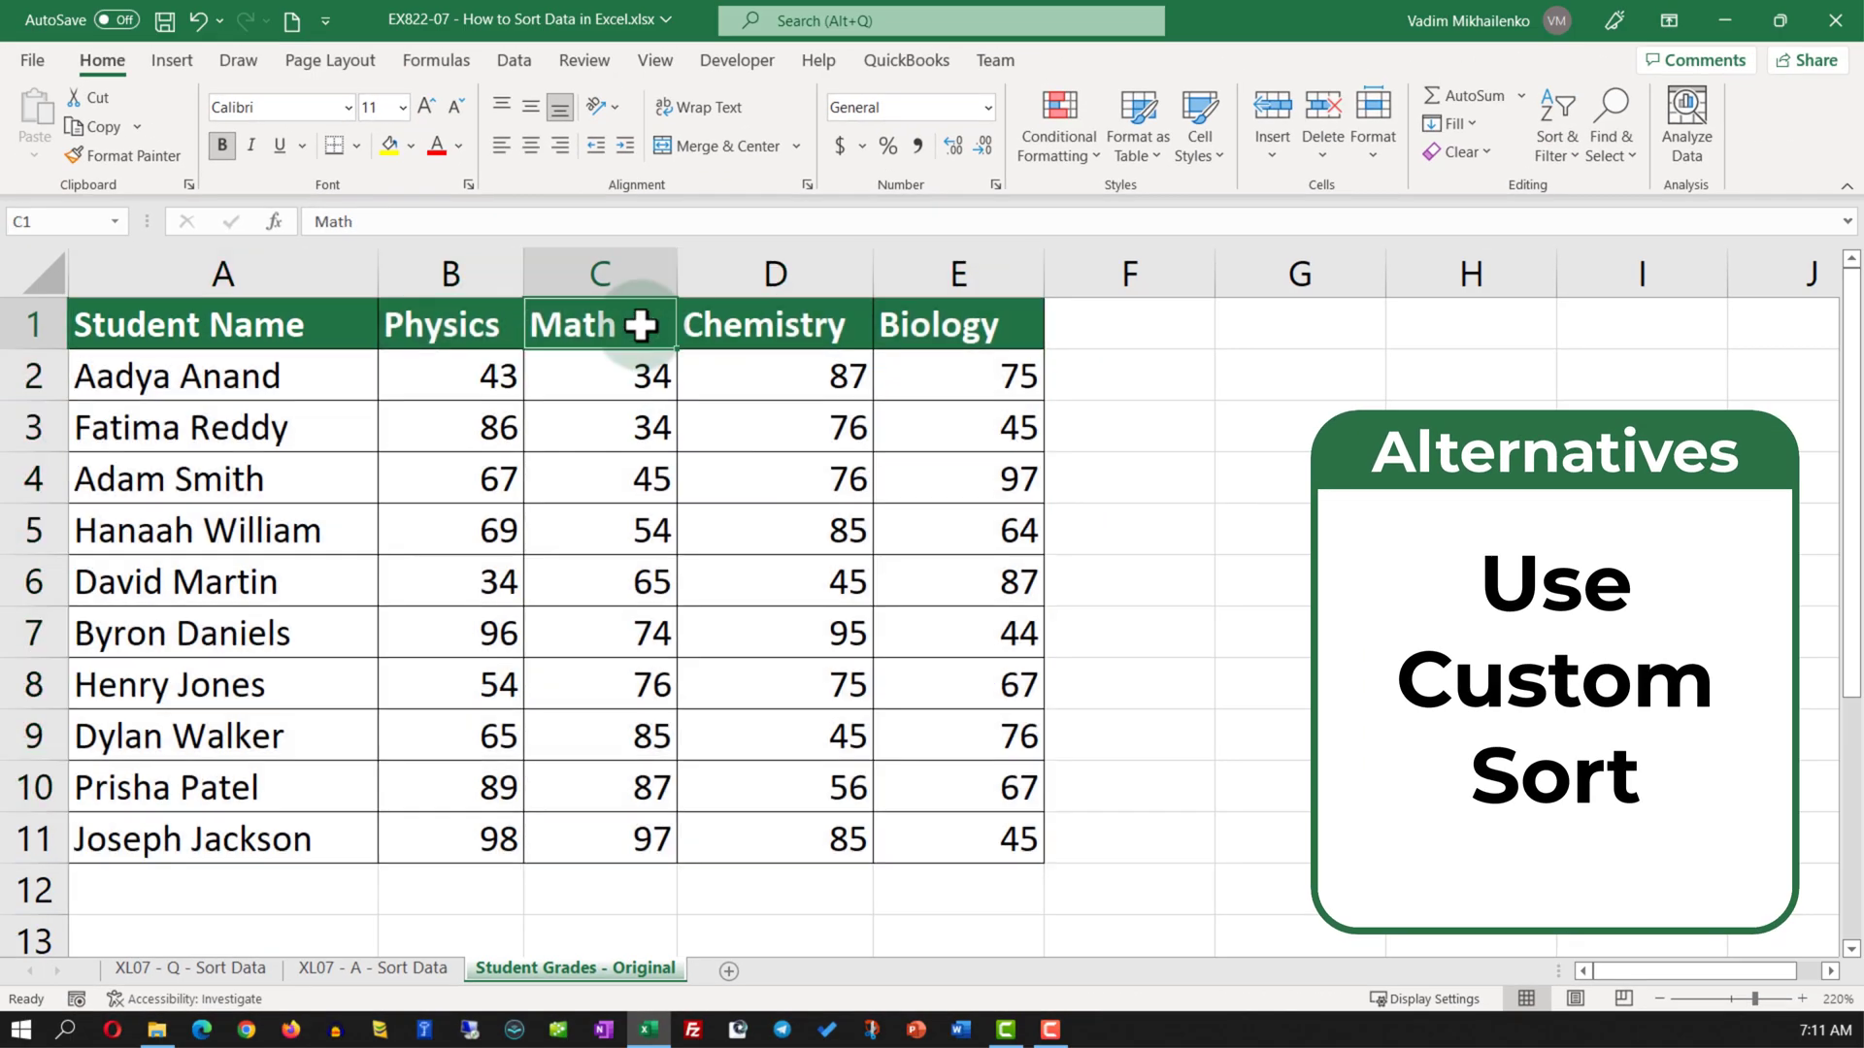
pyautogui.moveTo(640, 320); pyautogui.dragTo(612, 833)
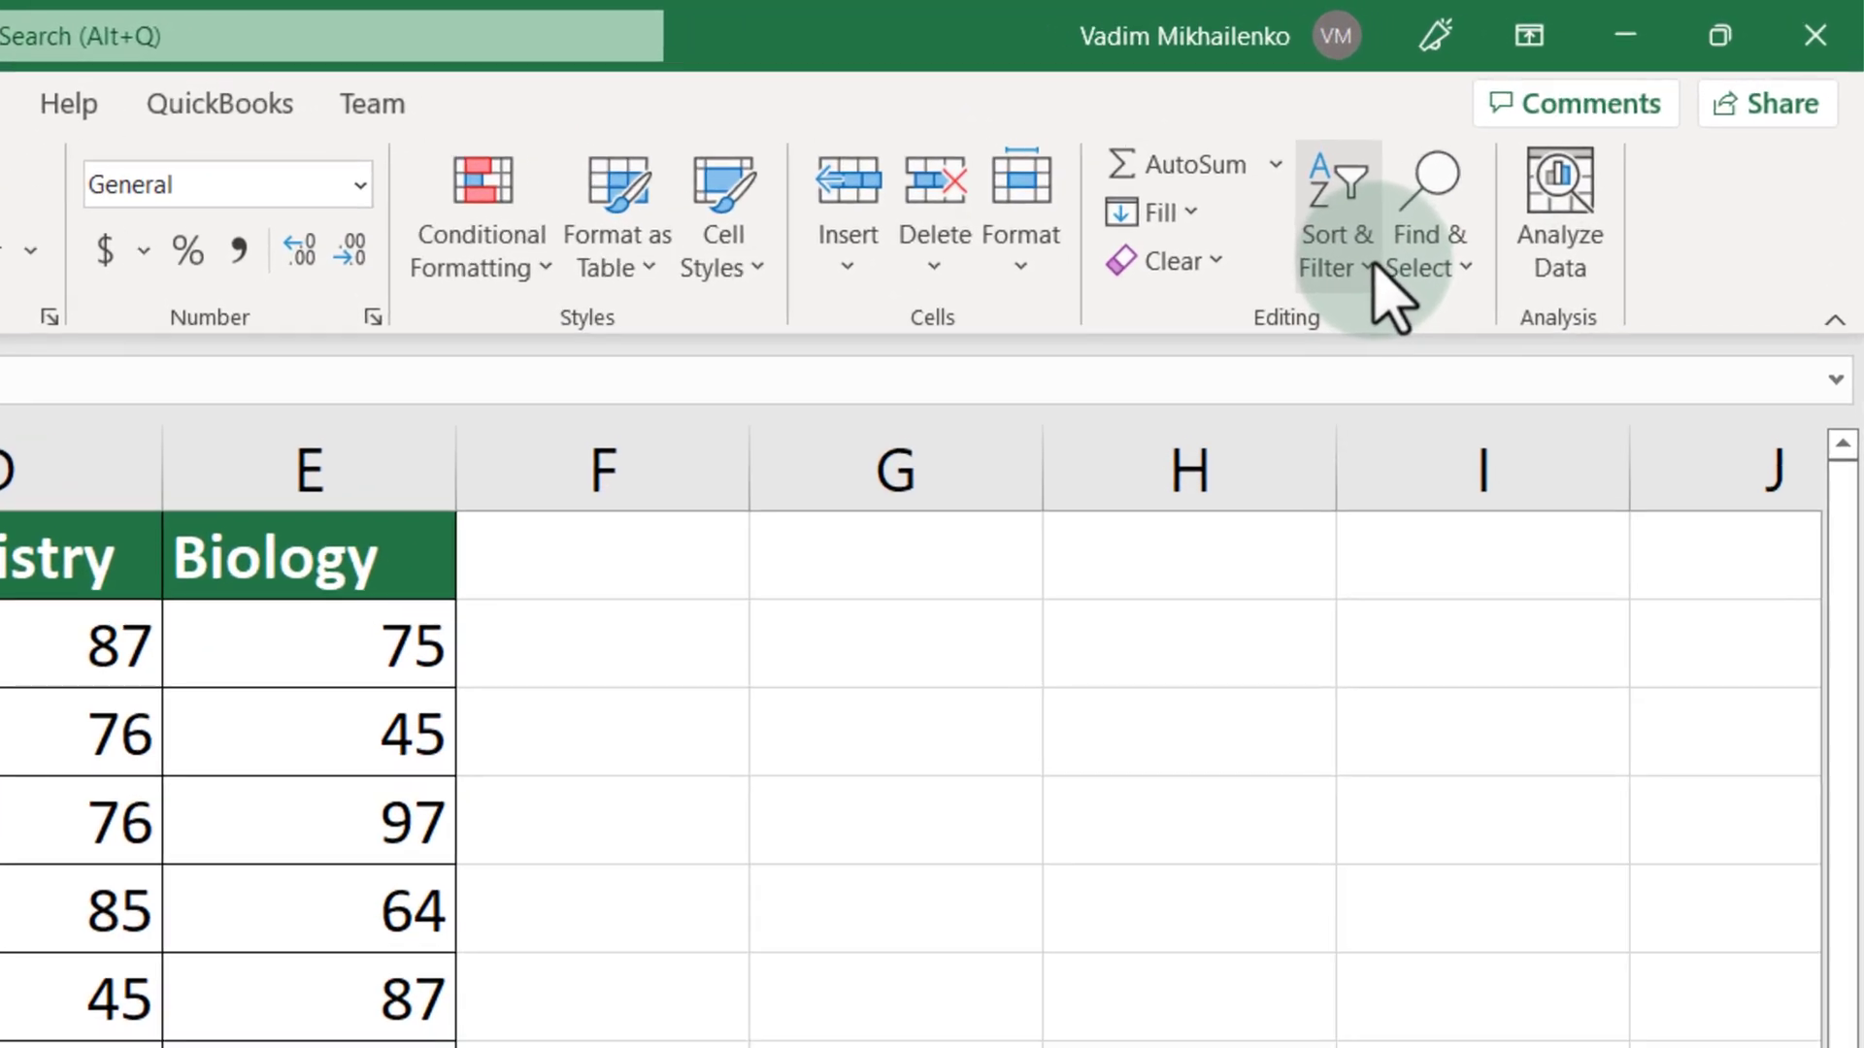
pyautogui.click(1364, 266)
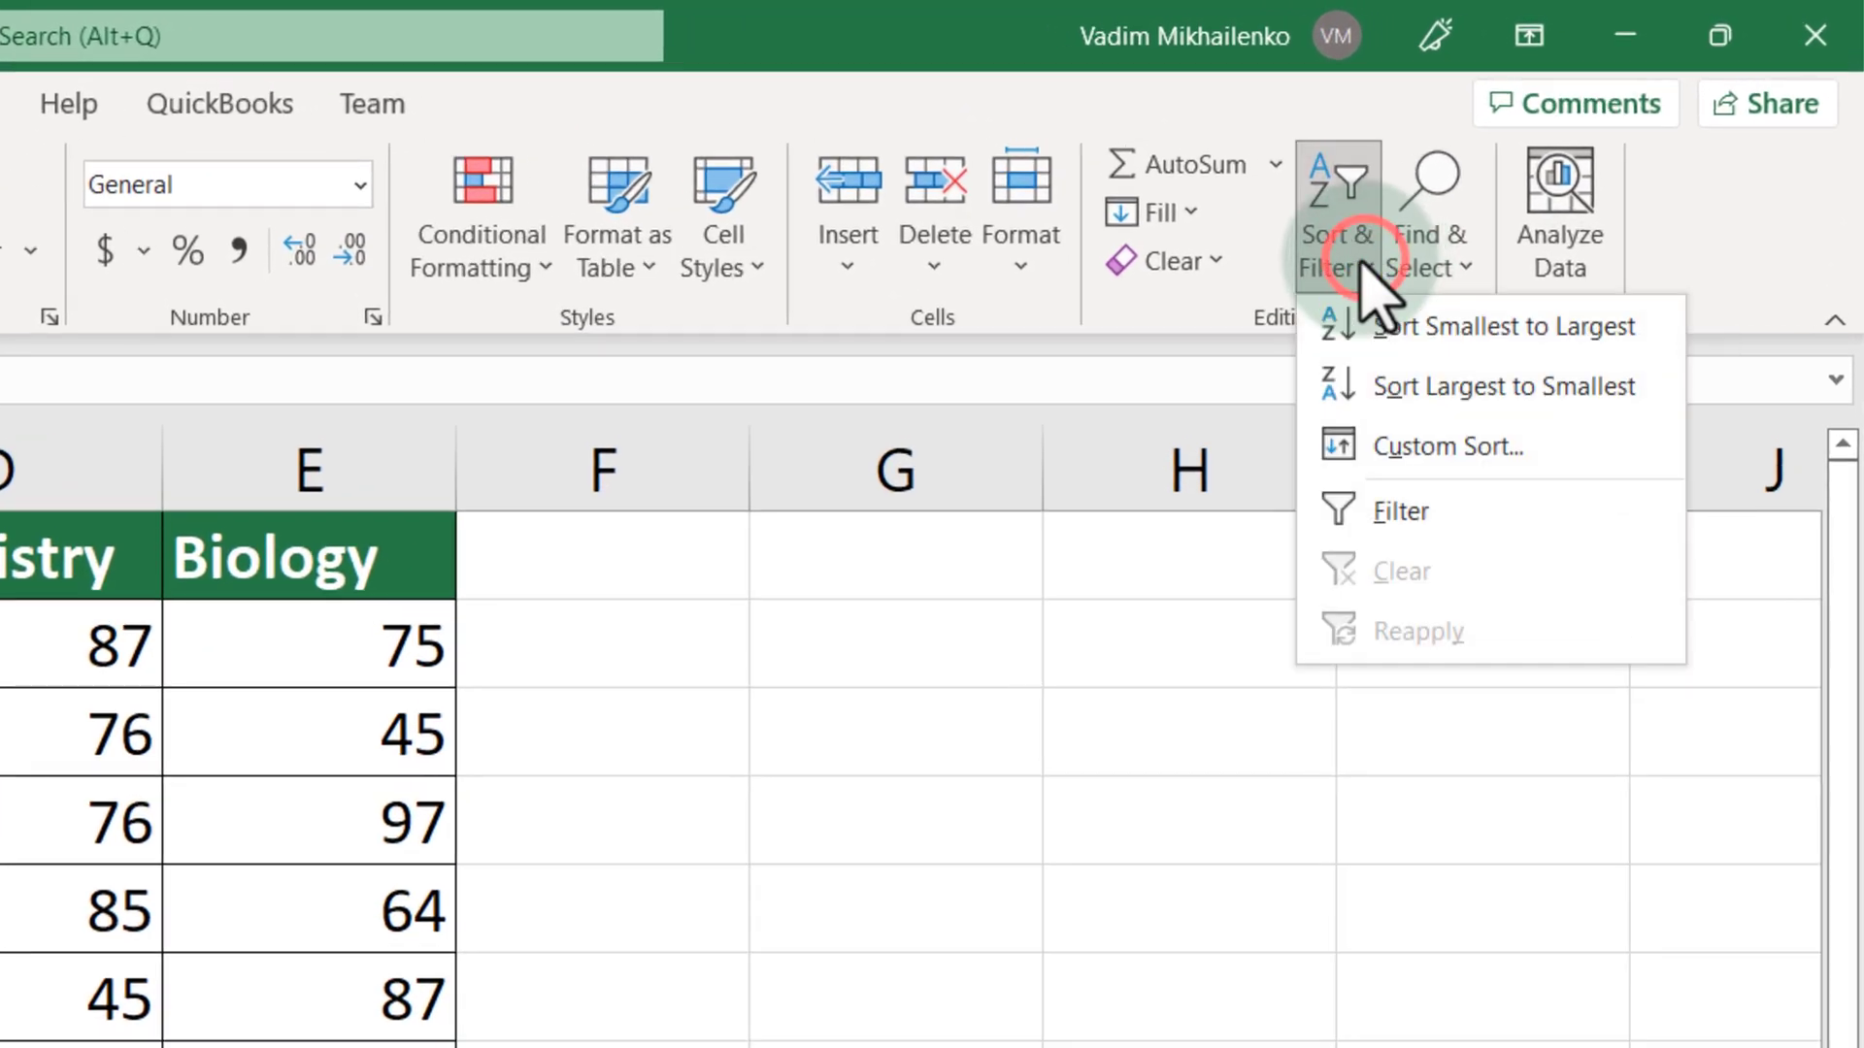
pyautogui.click(1374, 449)
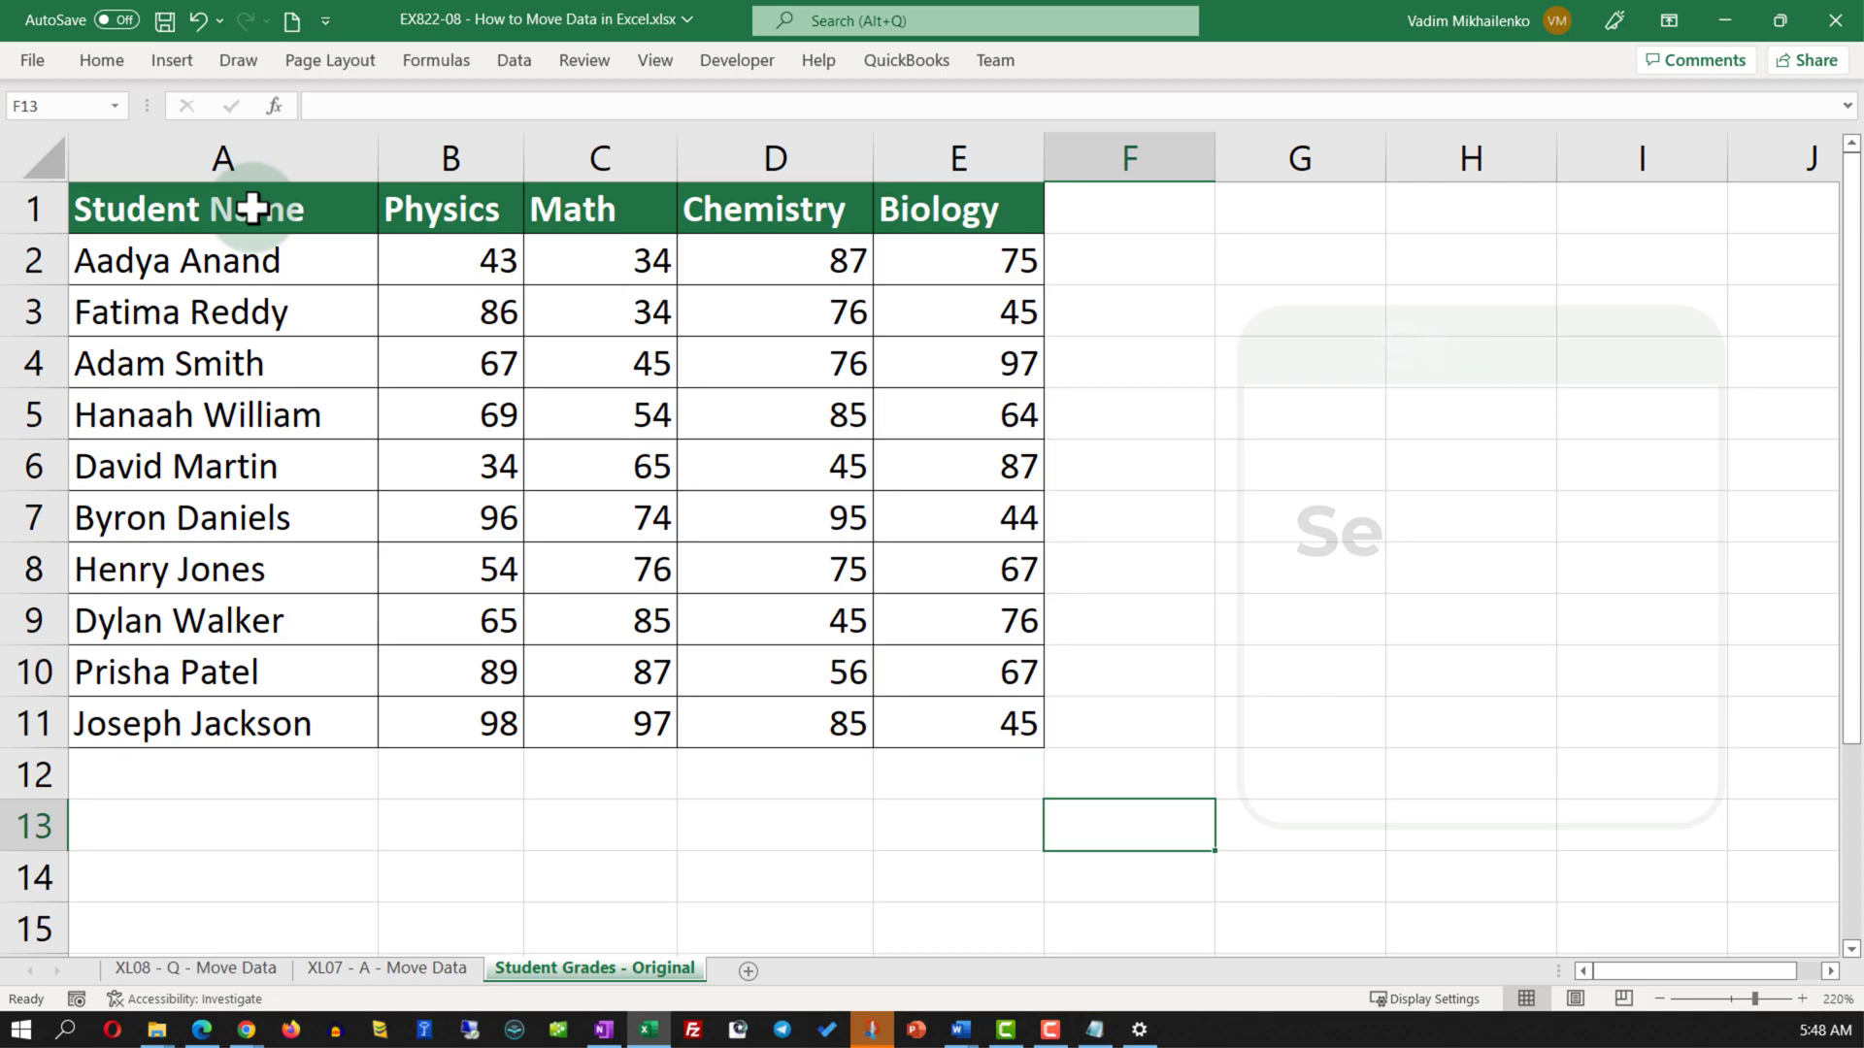
pyautogui.moveTo(236, 209); pyautogui.dragTo(997, 723)
pyautogui.click(102, 60)
pyautogui.click(95, 98)
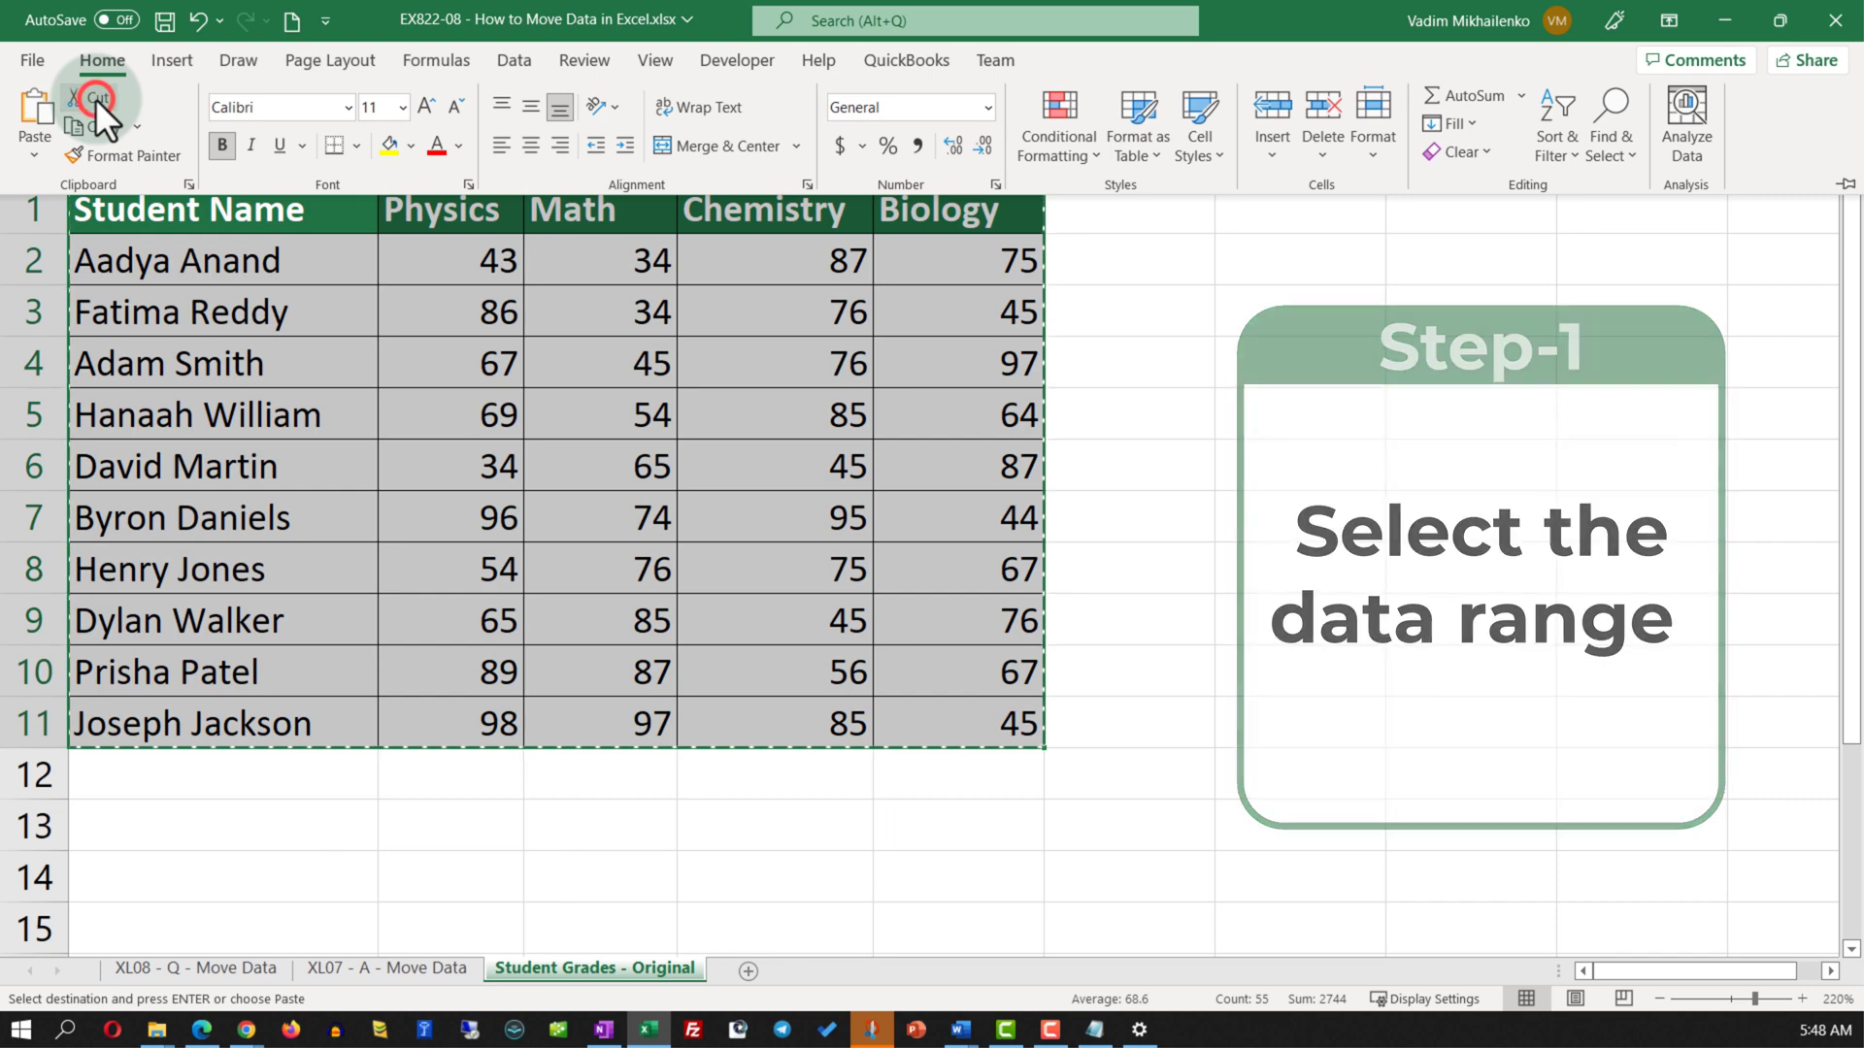
pyautogui.click(435, 357)
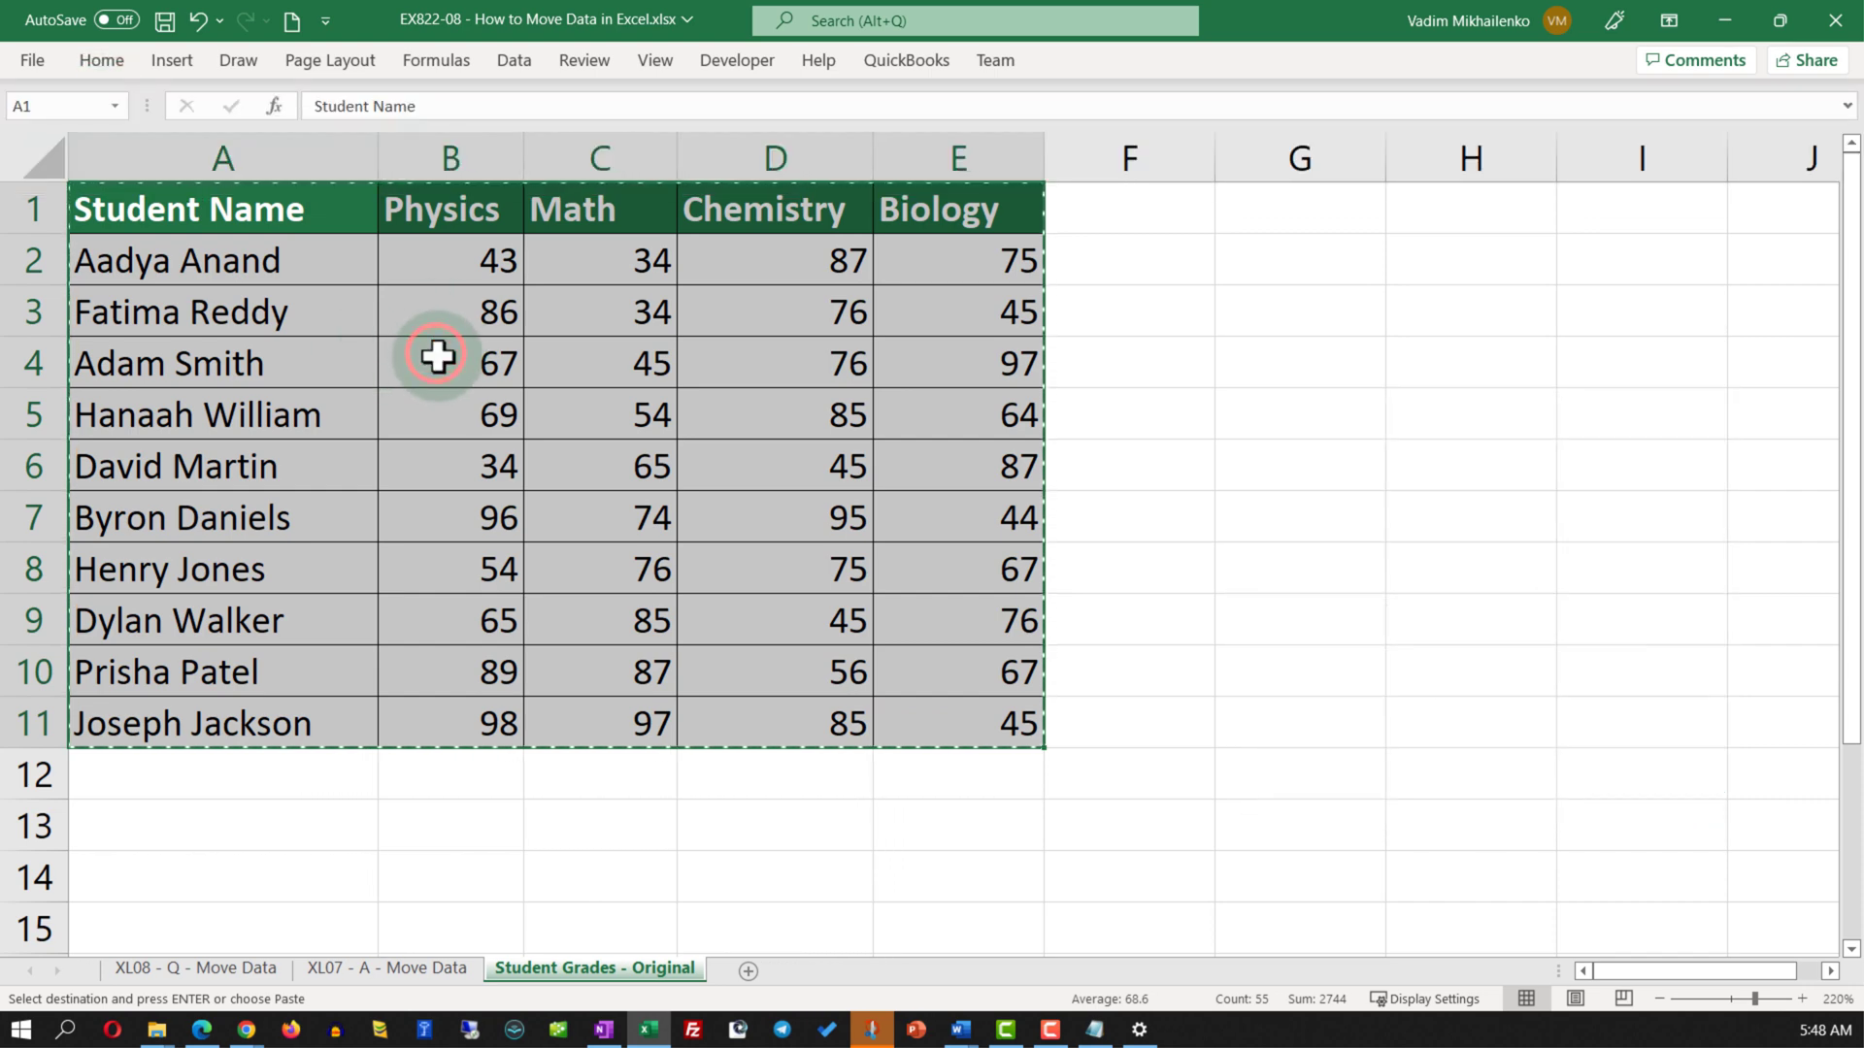
pyautogui.click(438, 357)
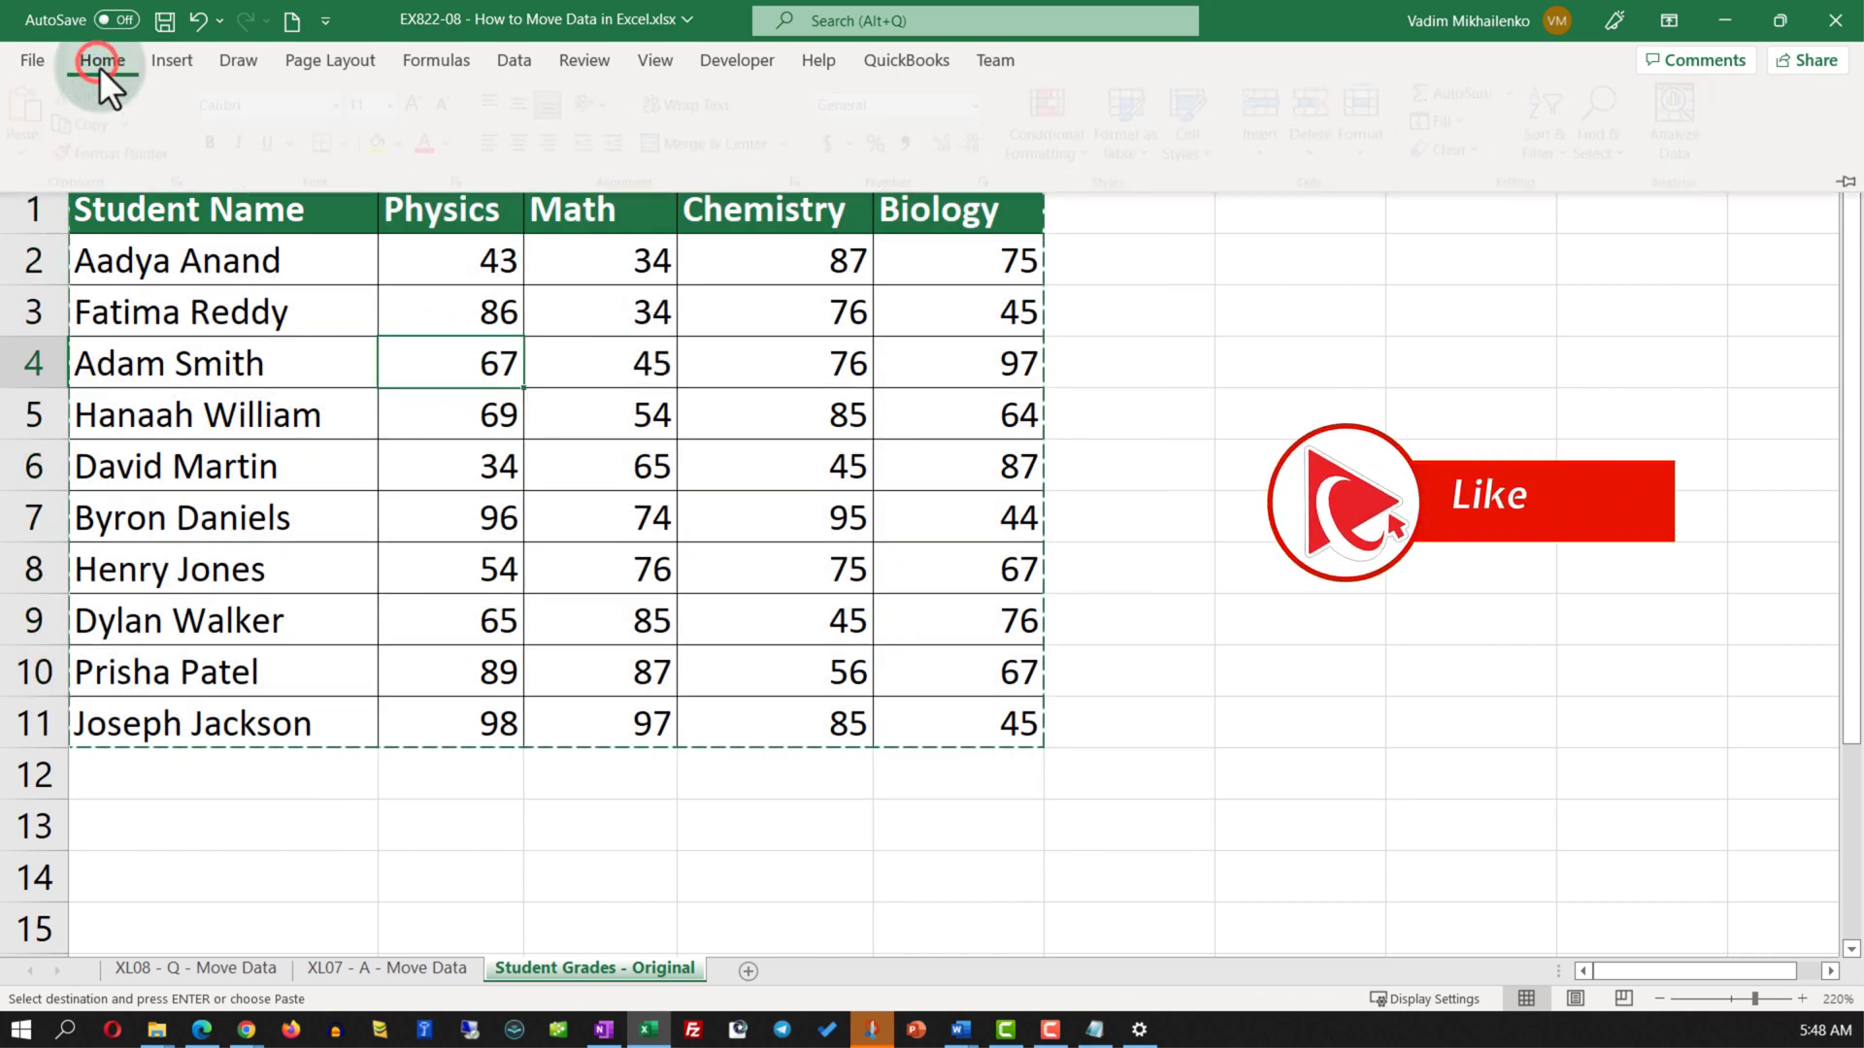
pyautogui.click(97, 62)
pyautogui.click(38, 114)
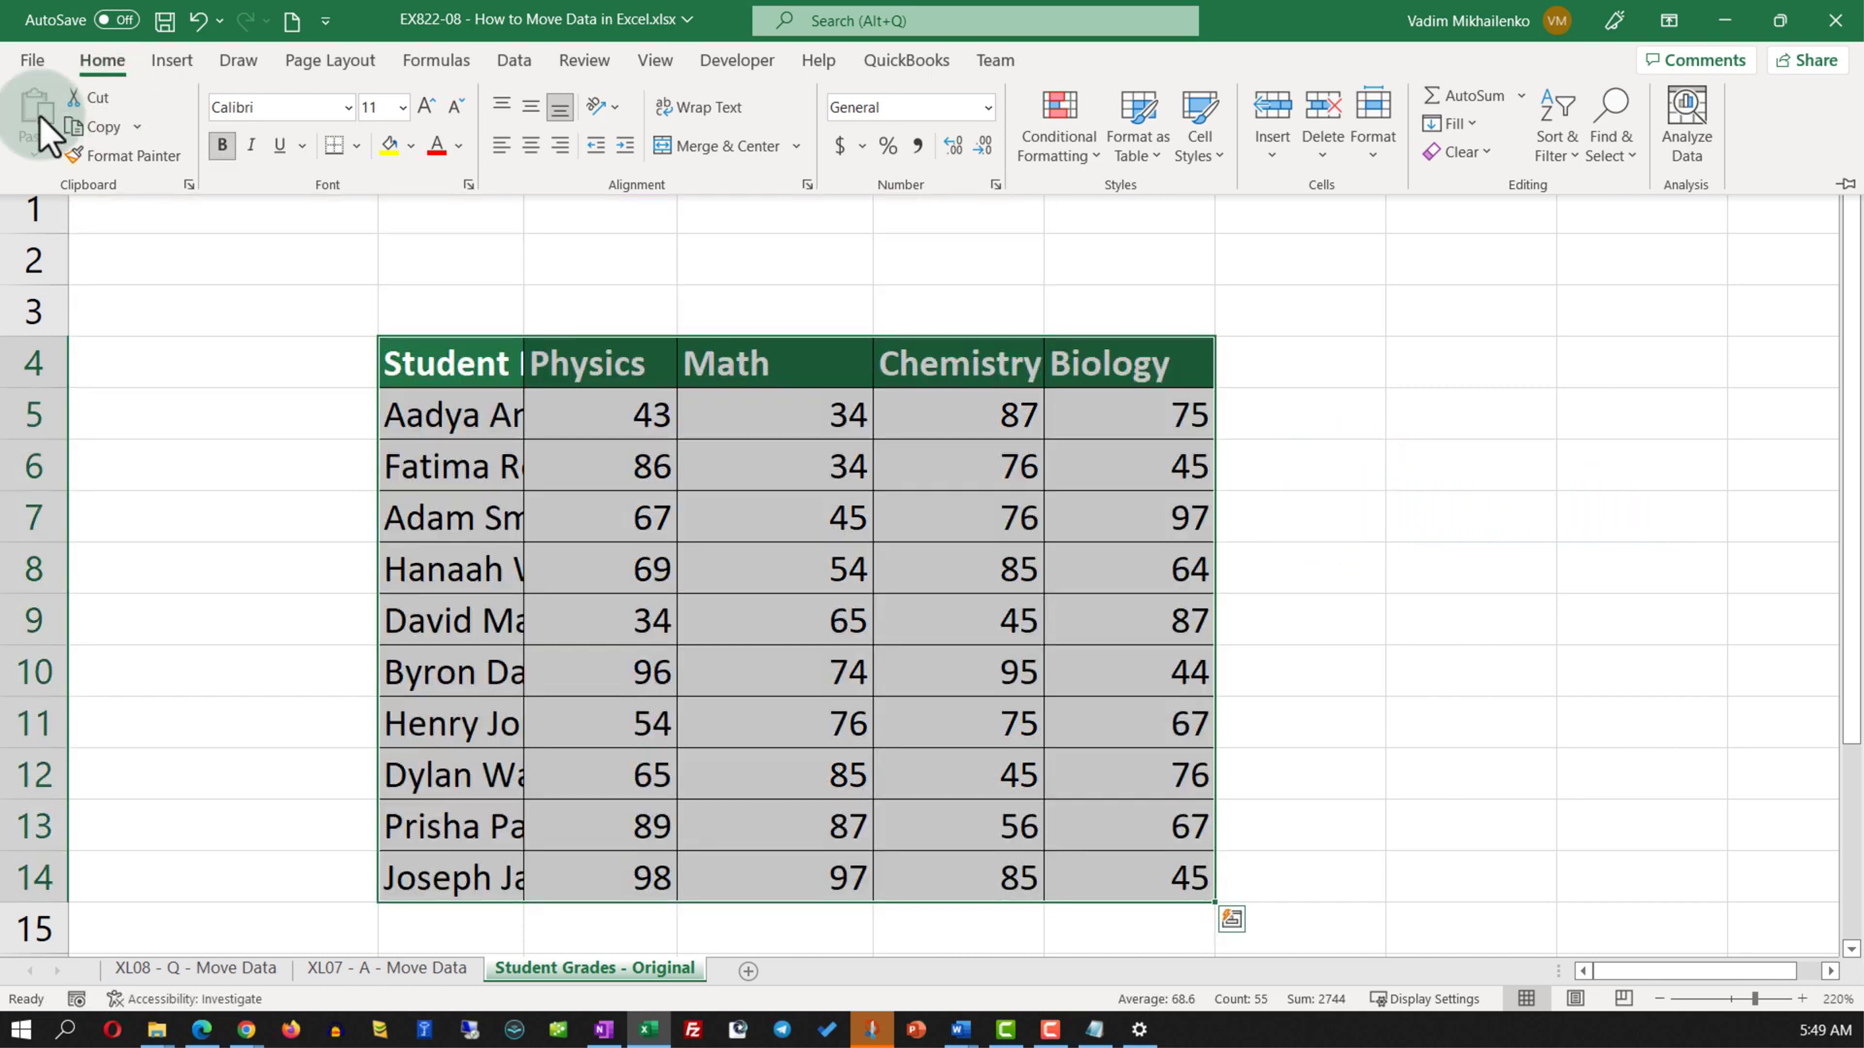
pyautogui.click(200, 17)
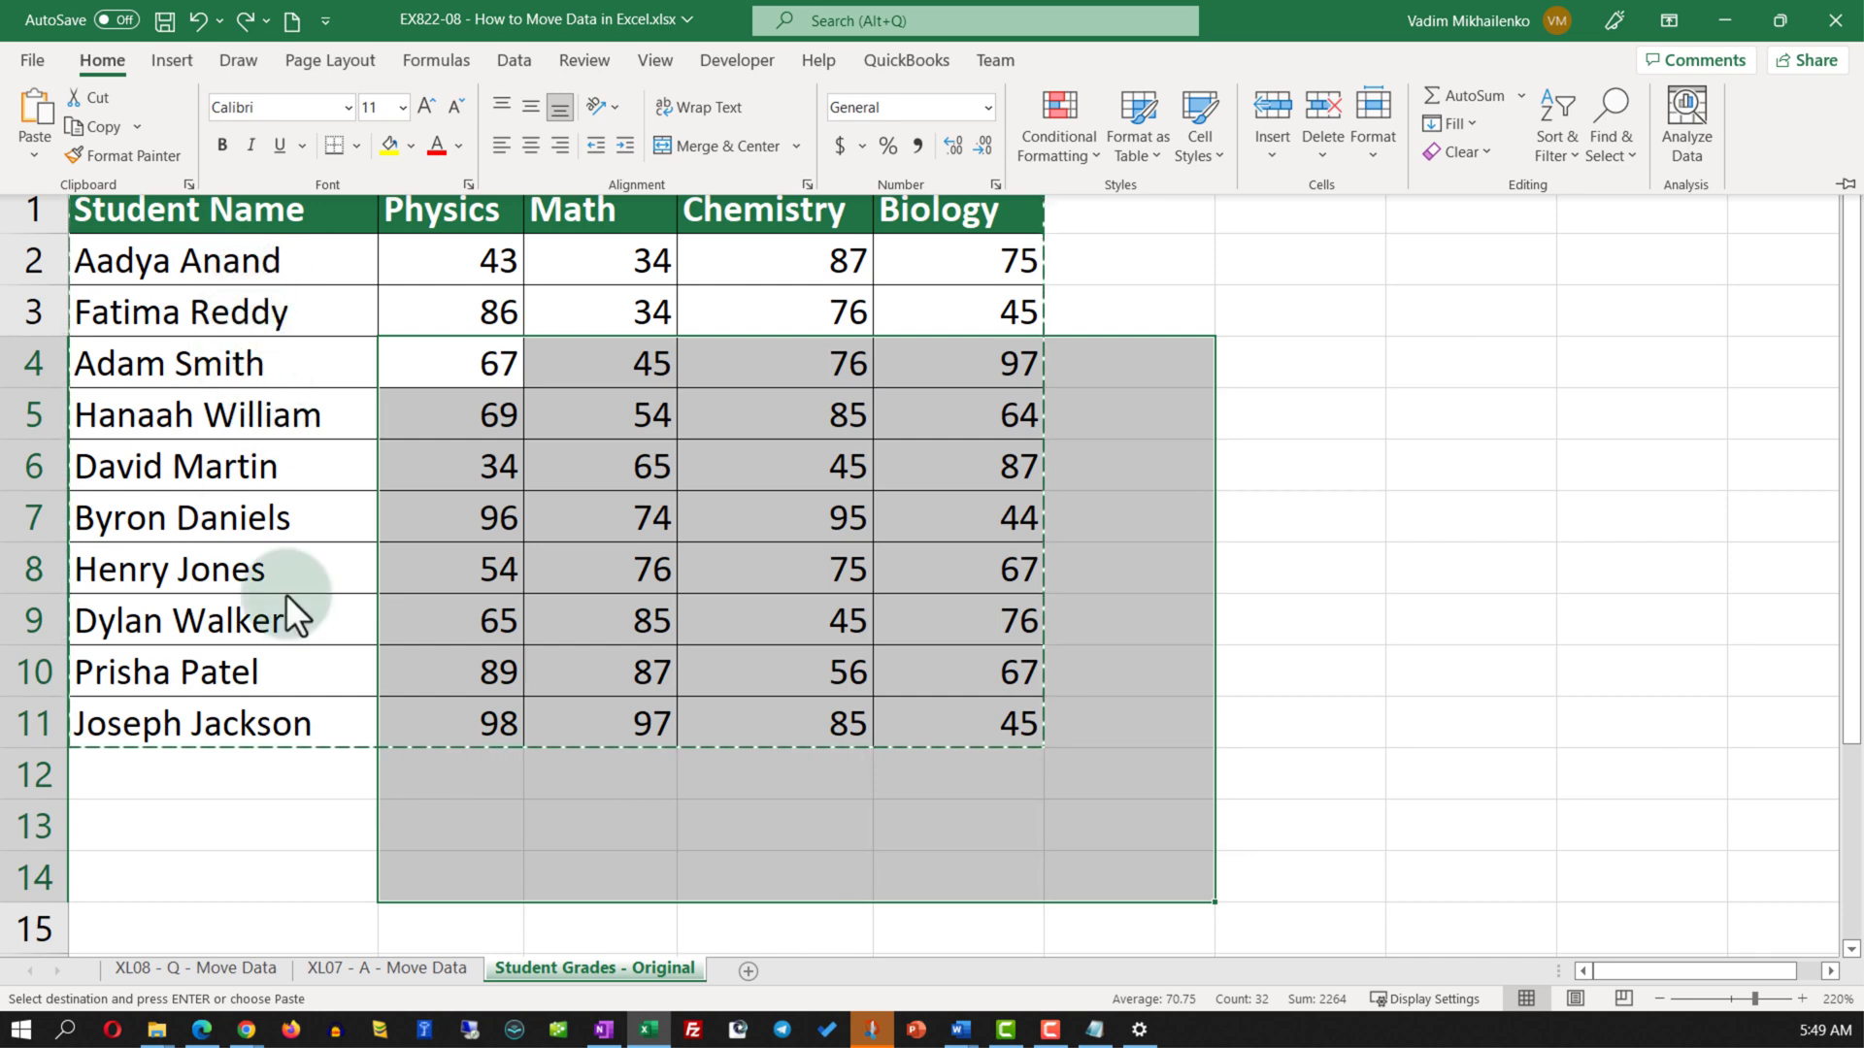
pyautogui.click(283, 805)
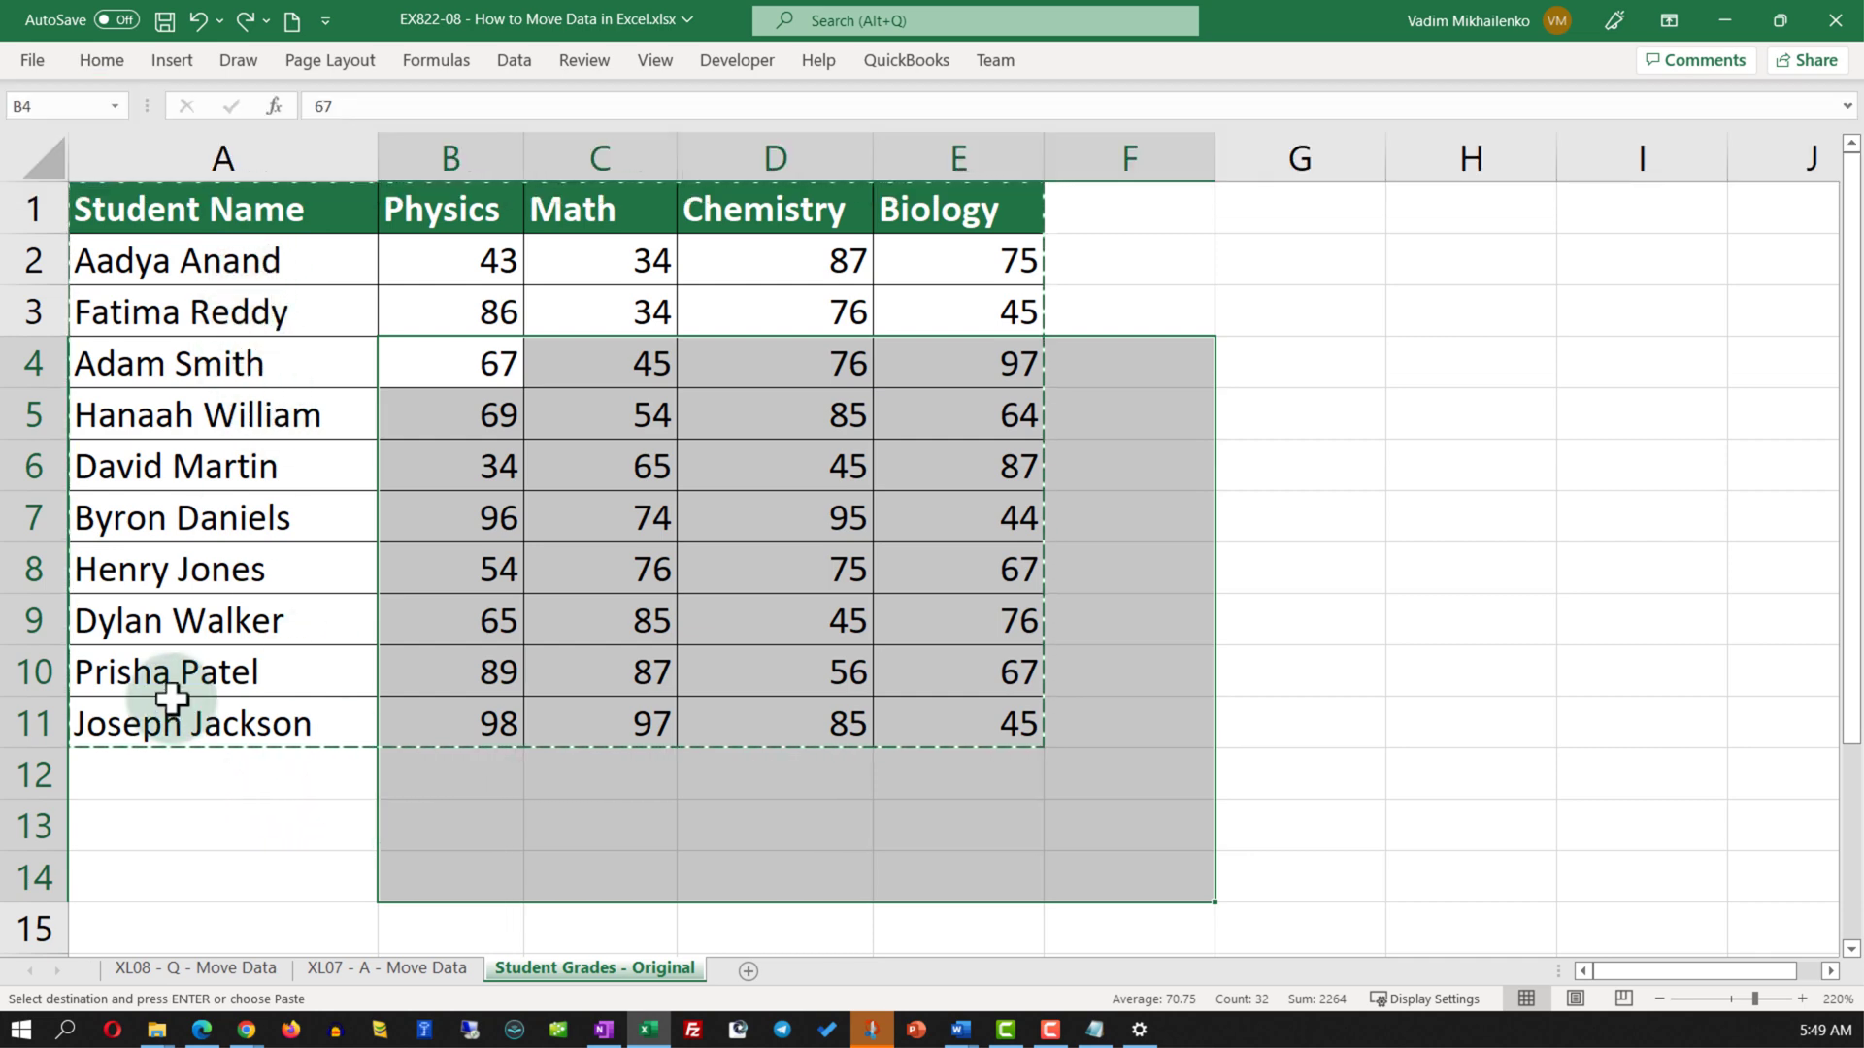
pyautogui.press('Escape')
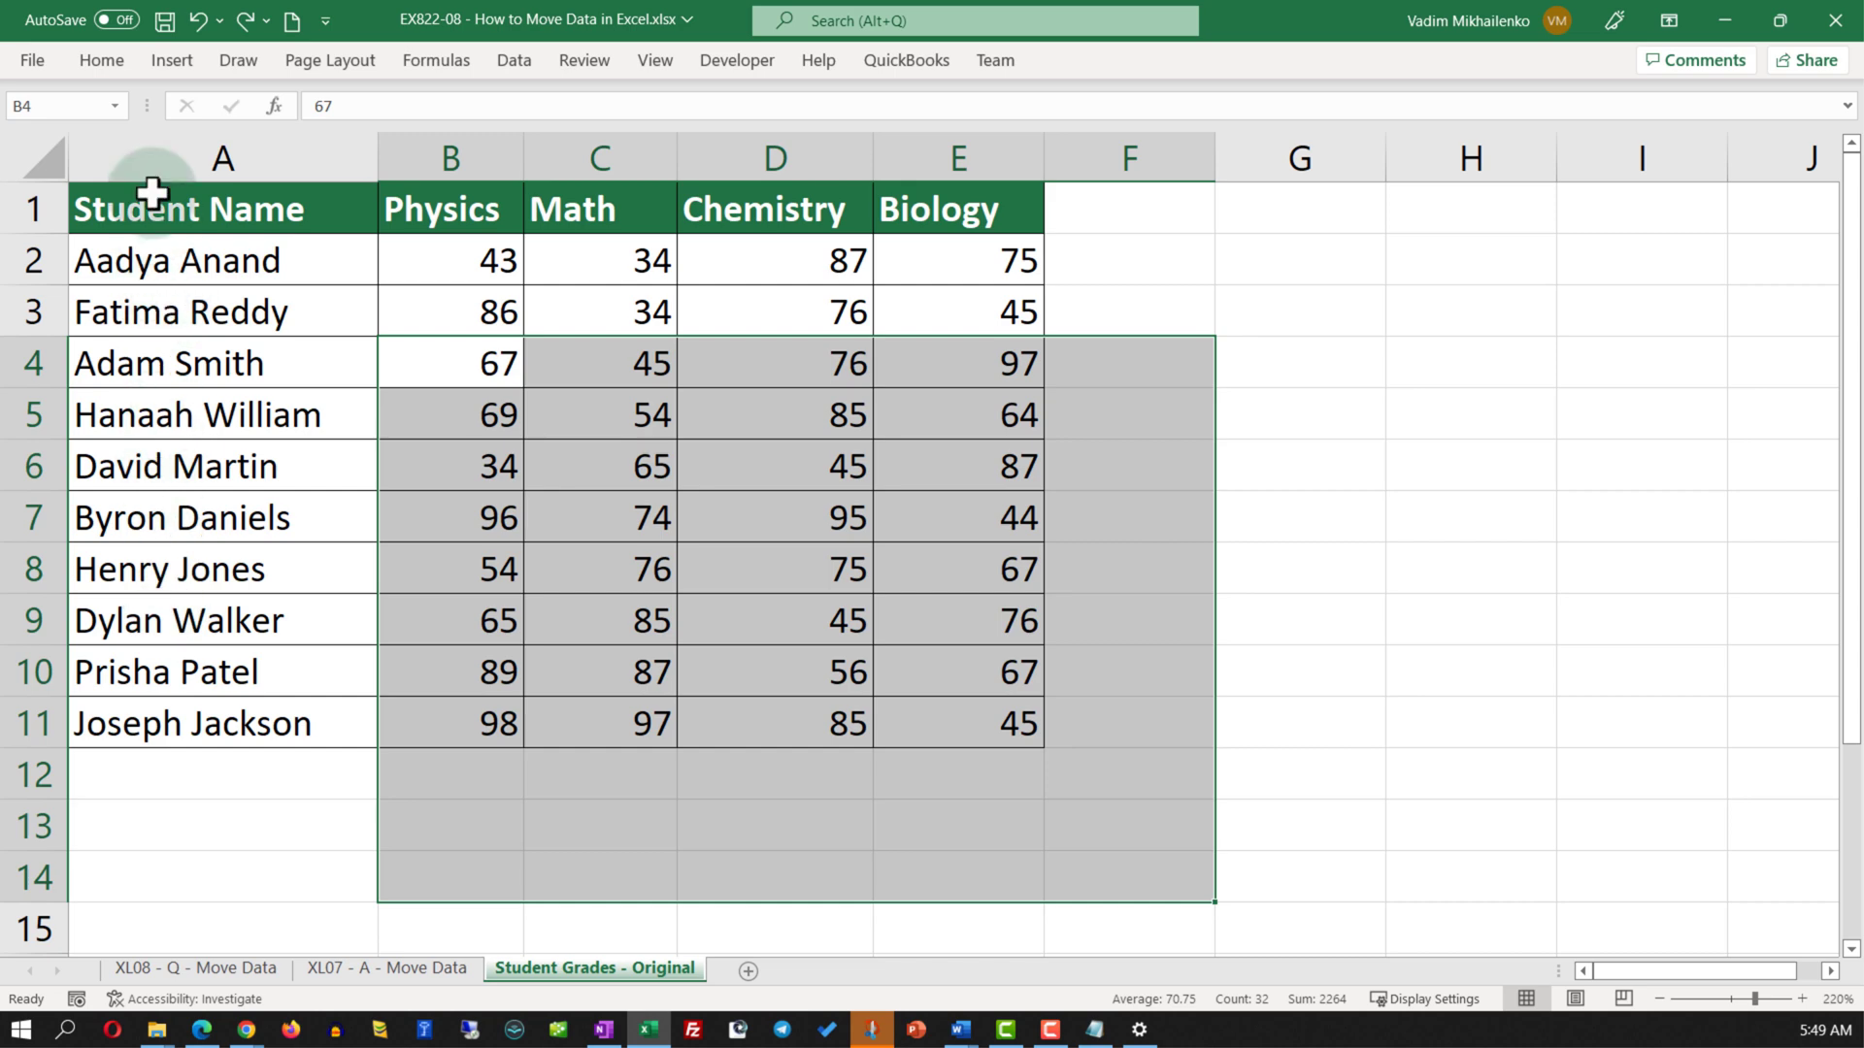
pyautogui.moveTo(145, 208); pyautogui.dragTo(976, 703)
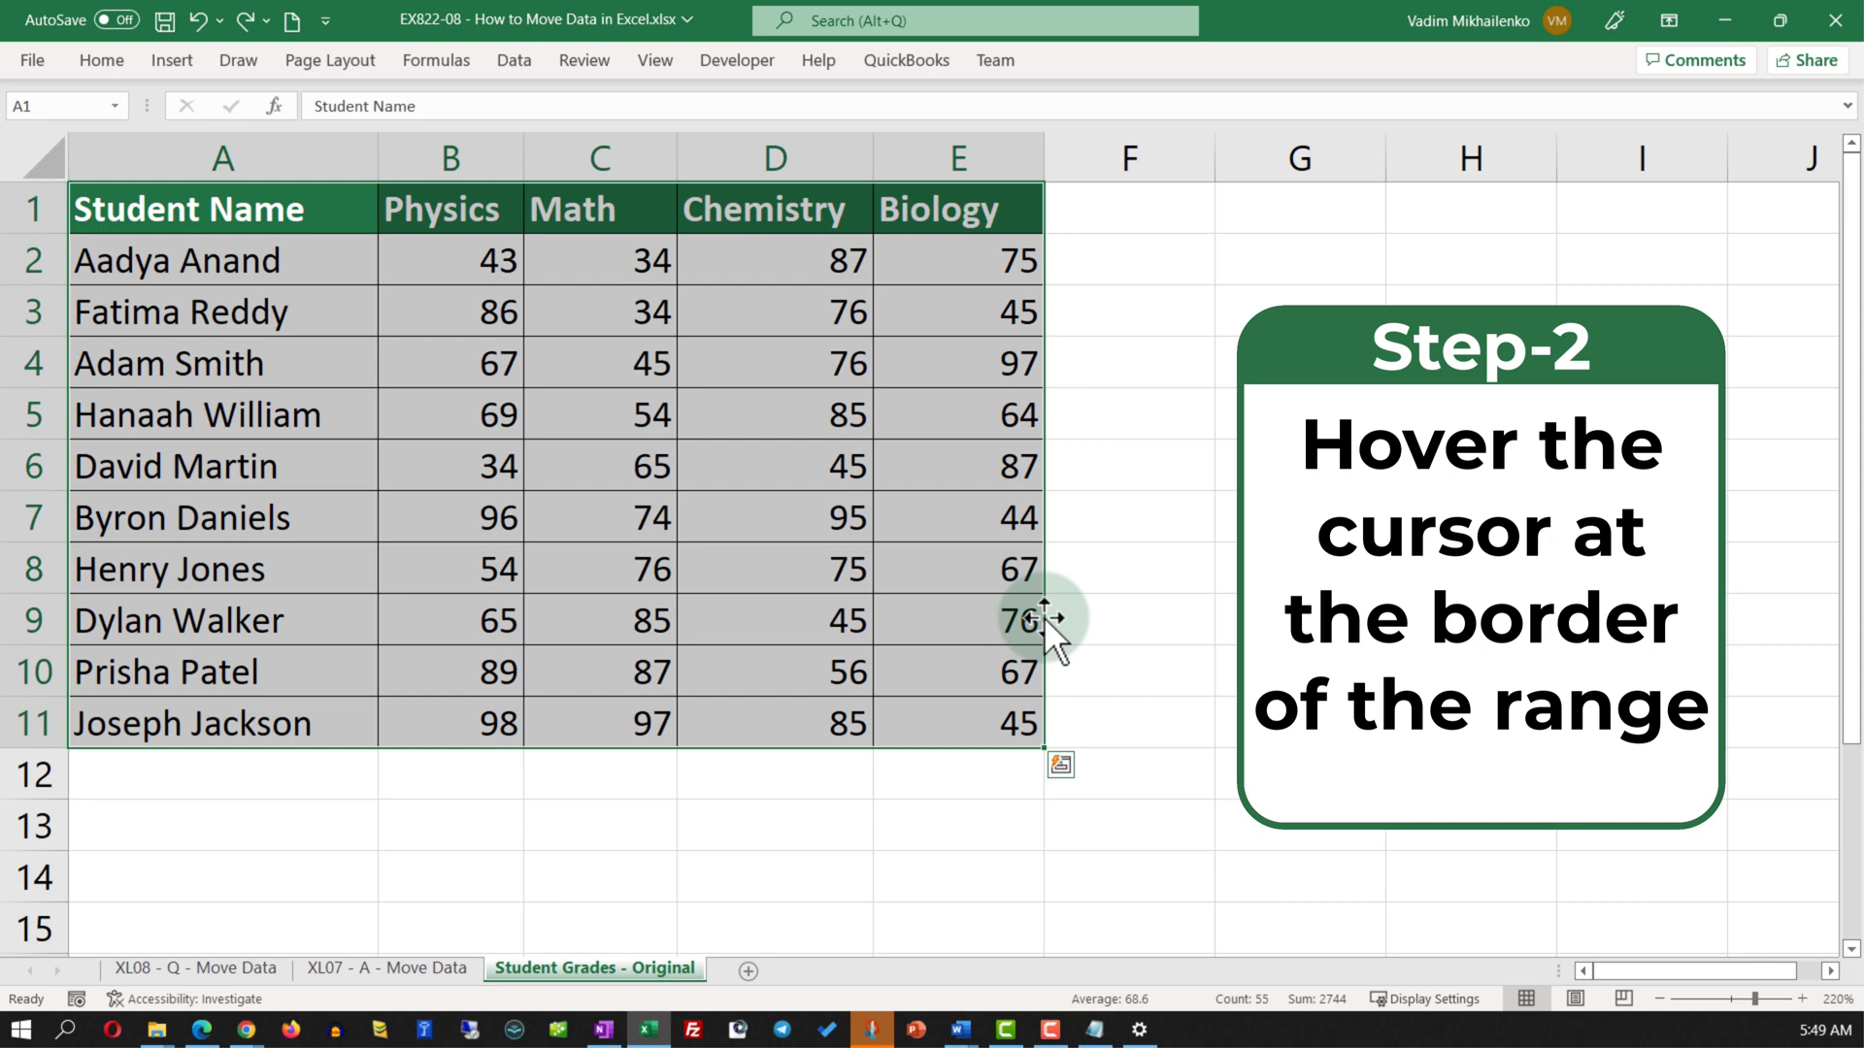
# Step: Move the grades table, then enter =NOW() in A2 of the Current Date and Time sheet
pyautogui.moveTo(1044, 615); pyautogui.dragTo(1179, 766)
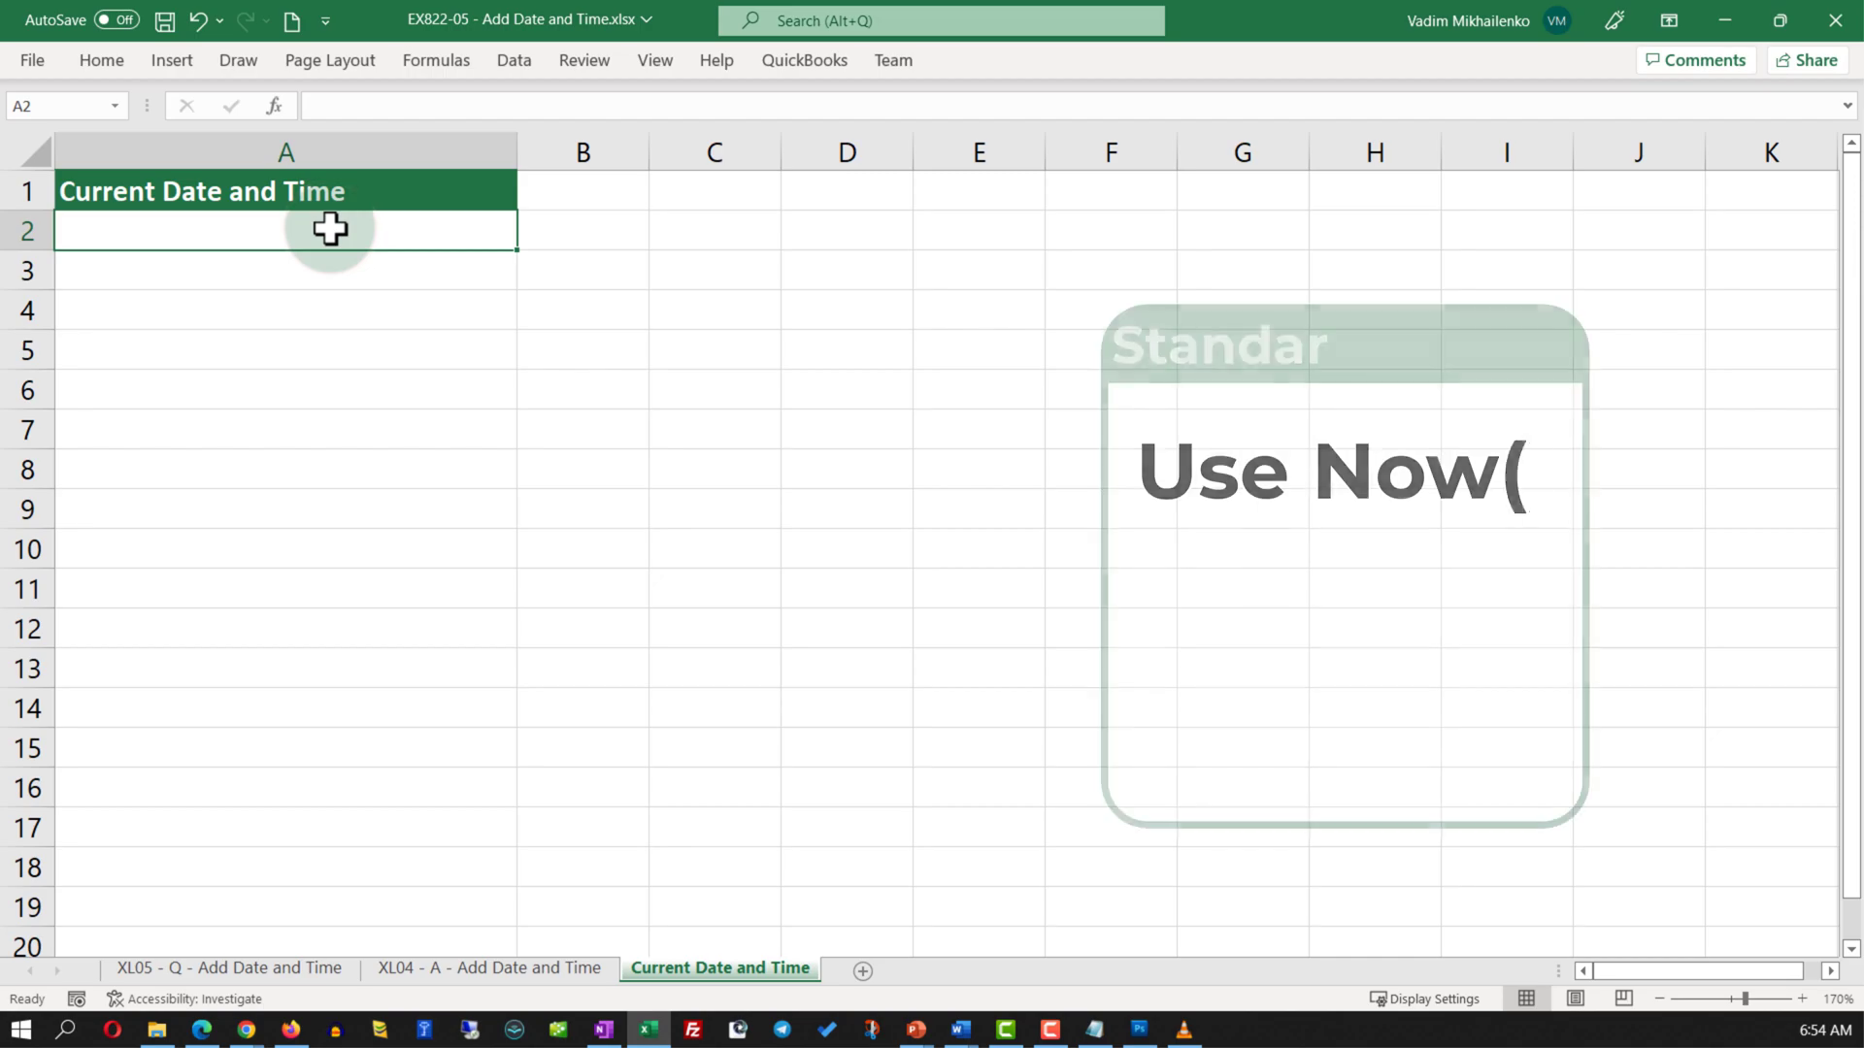
pyautogui.write('=NOW()')
pyautogui.press('Return')
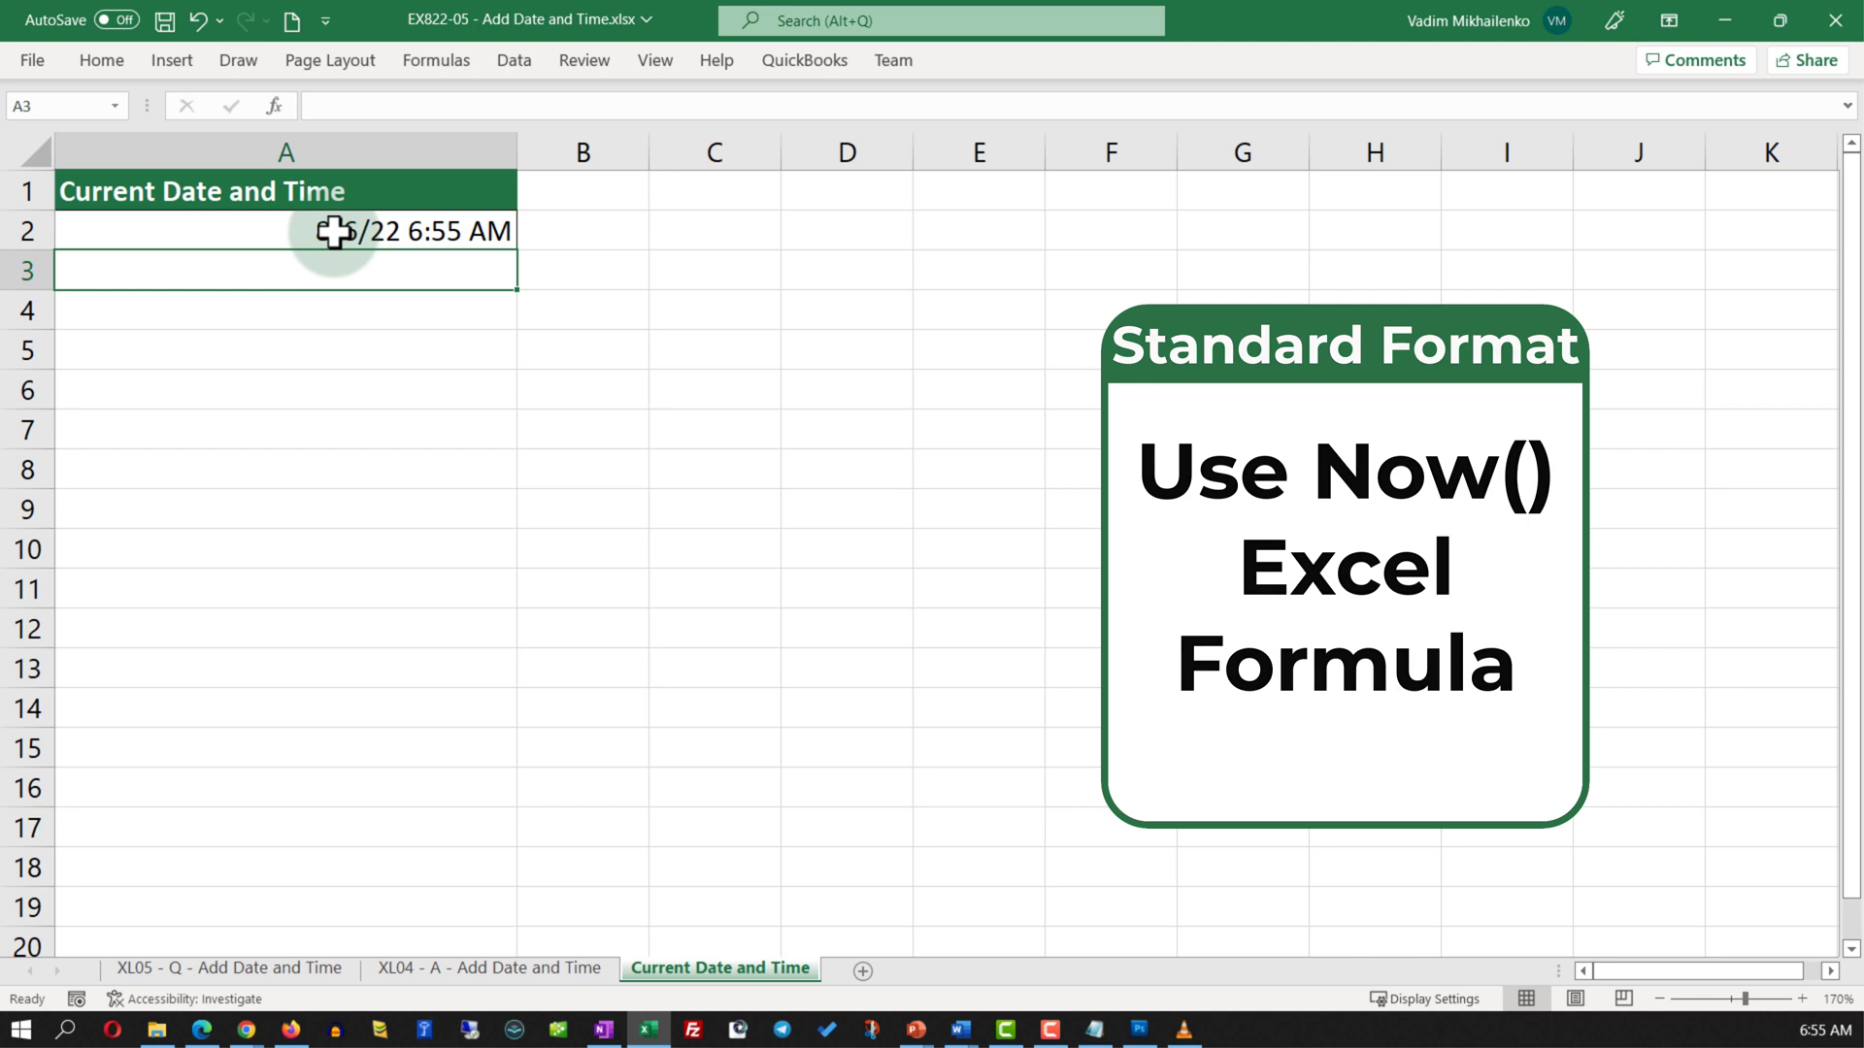
# Step: Apply the Long Date number format to A2's =NOW() timestamp
pyautogui.click(334, 231)
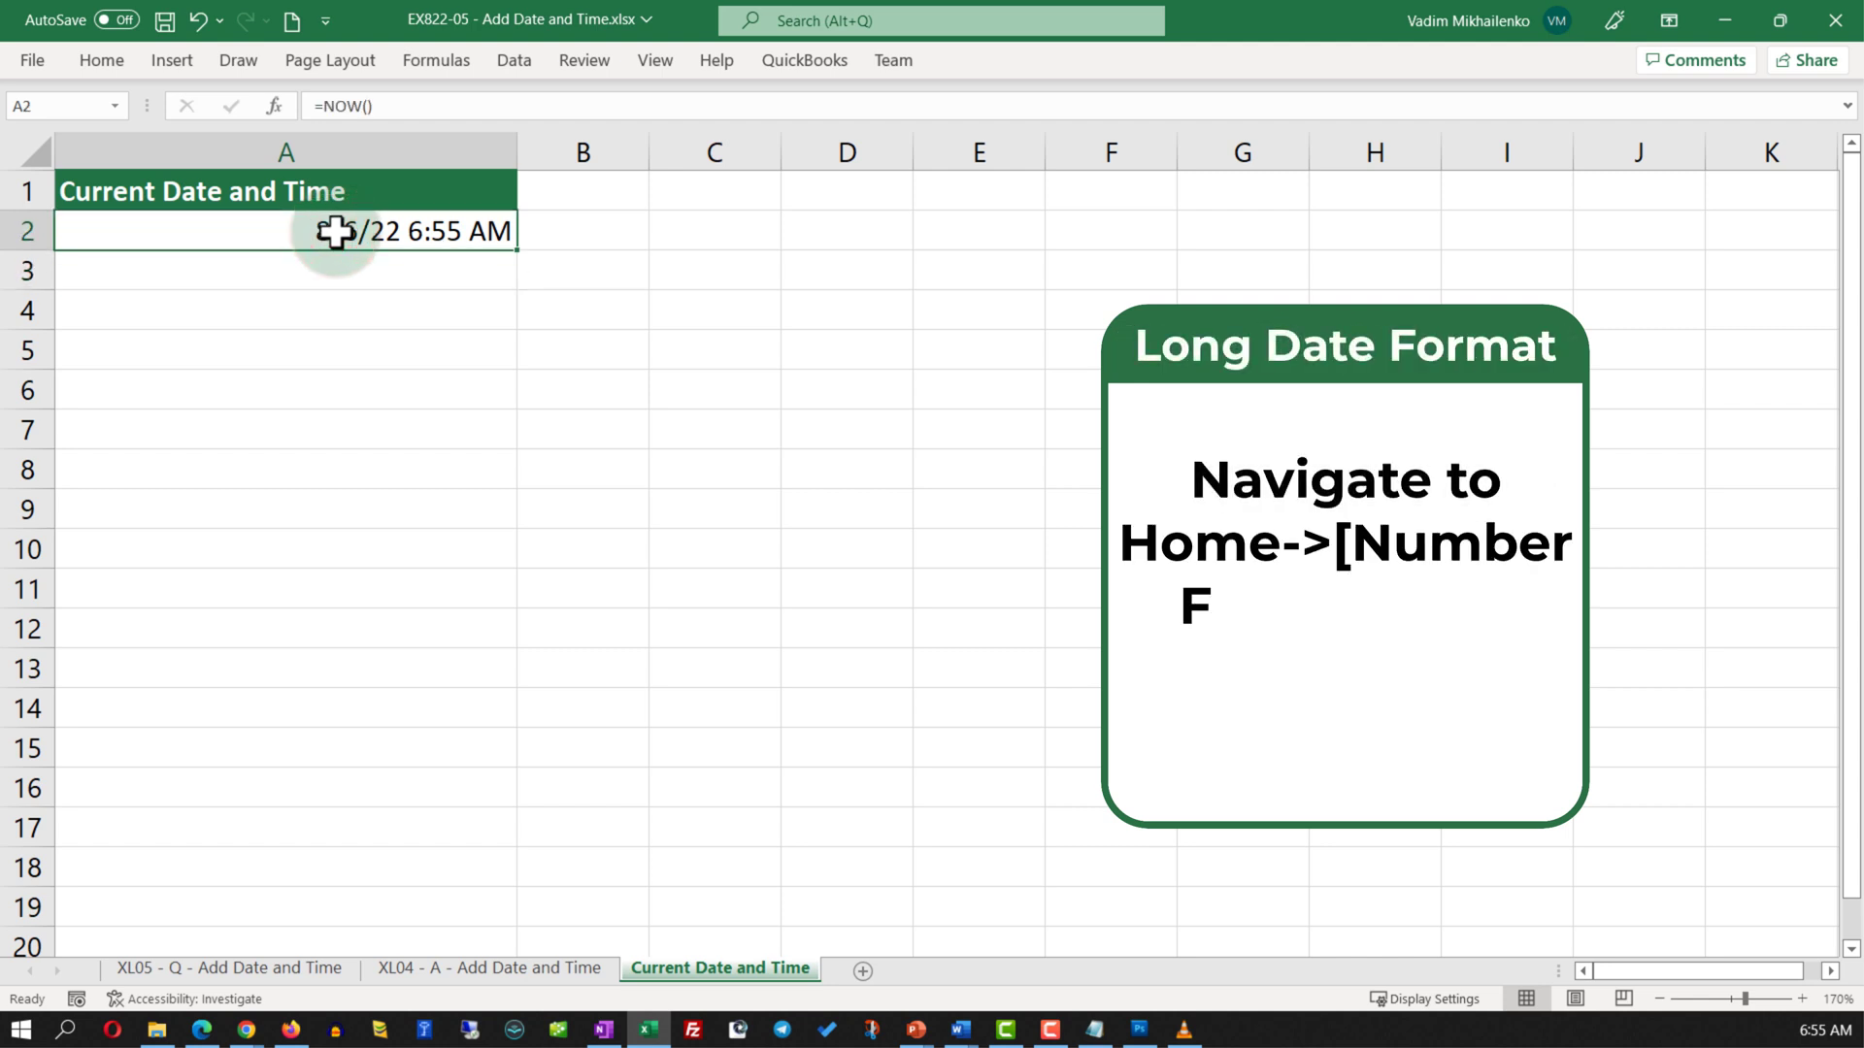
pyautogui.click(102, 60)
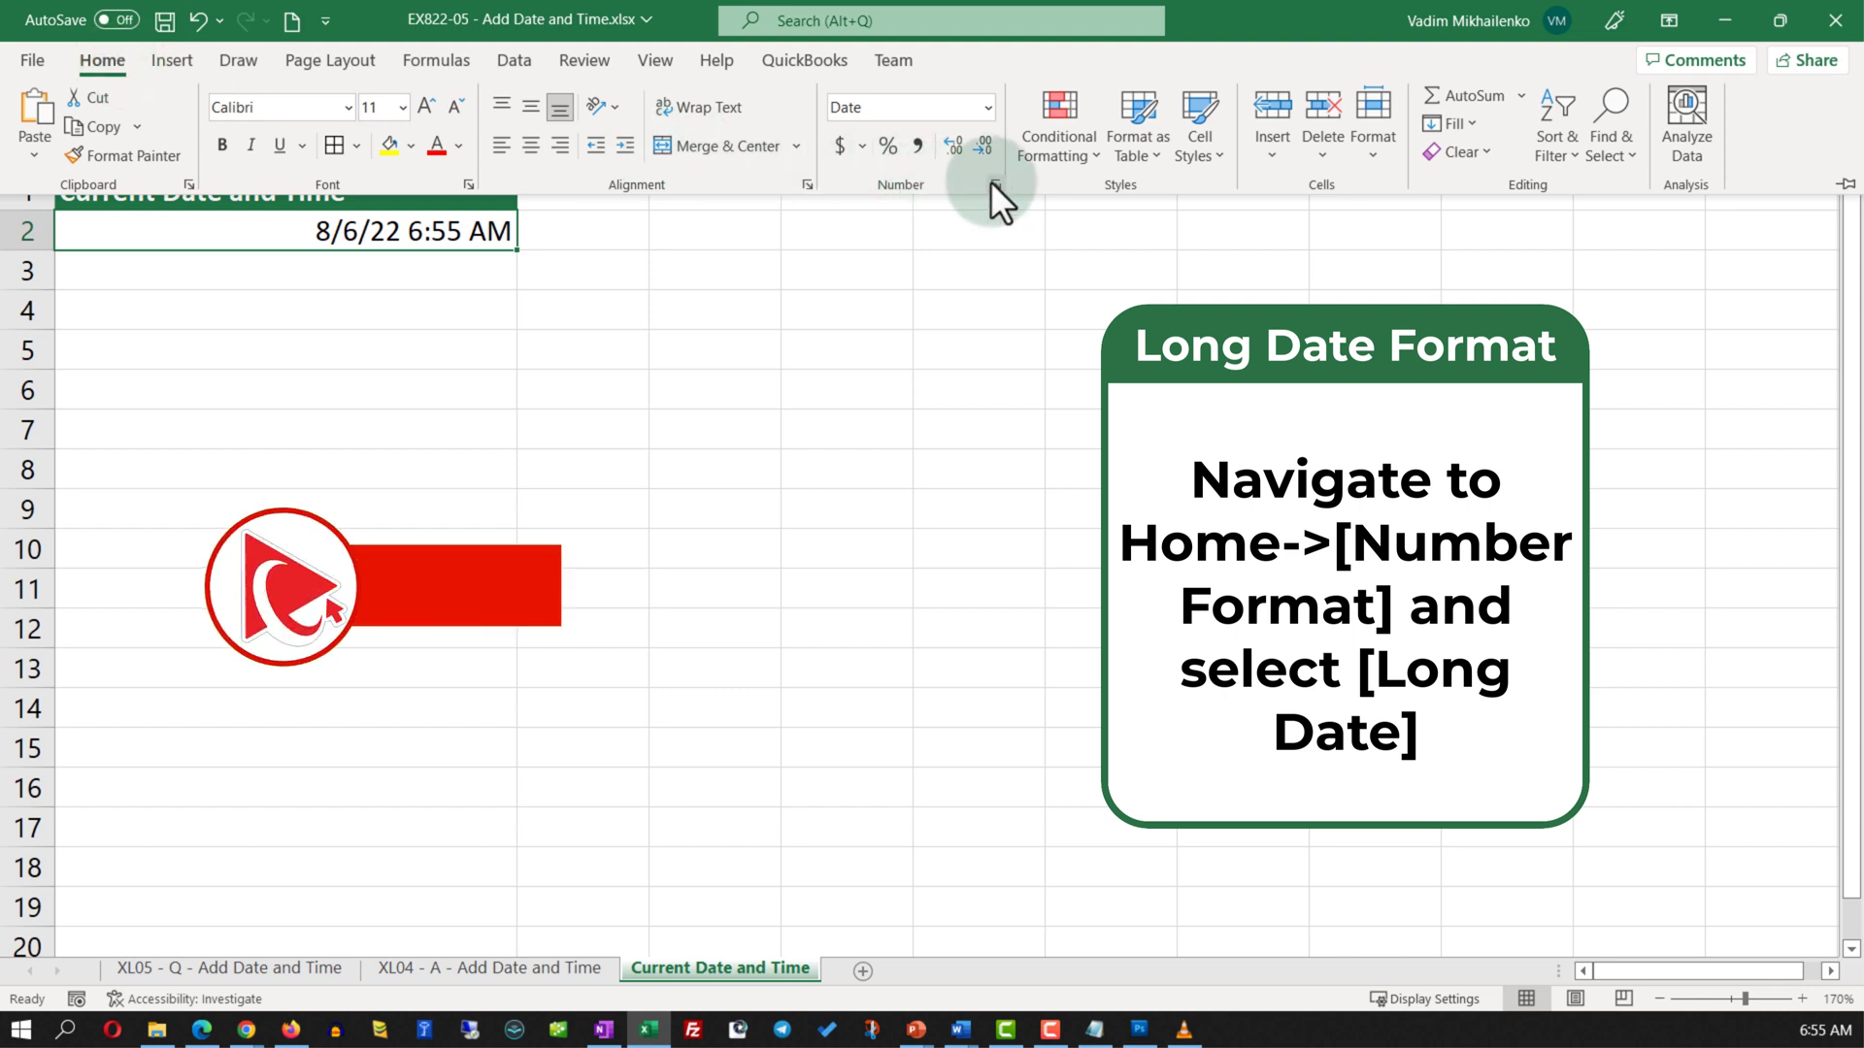
pyautogui.click(989, 107)
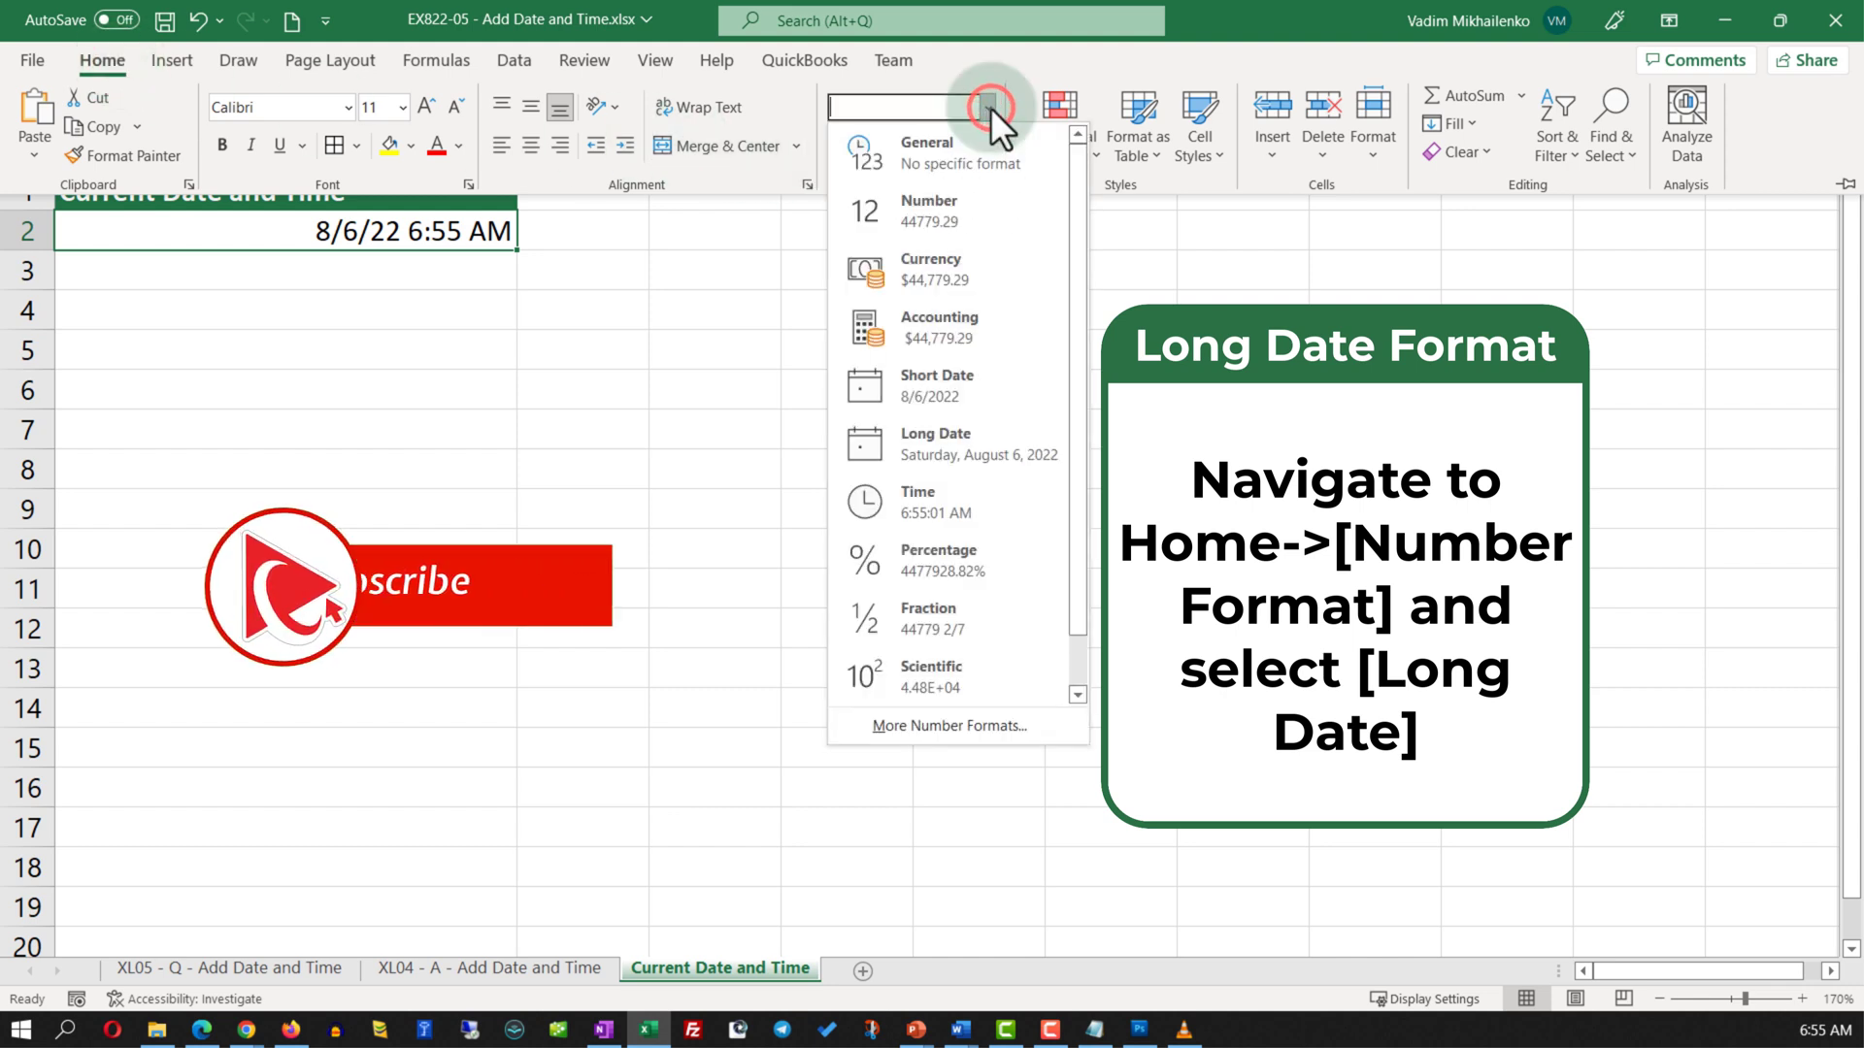
pyautogui.click(939, 441)
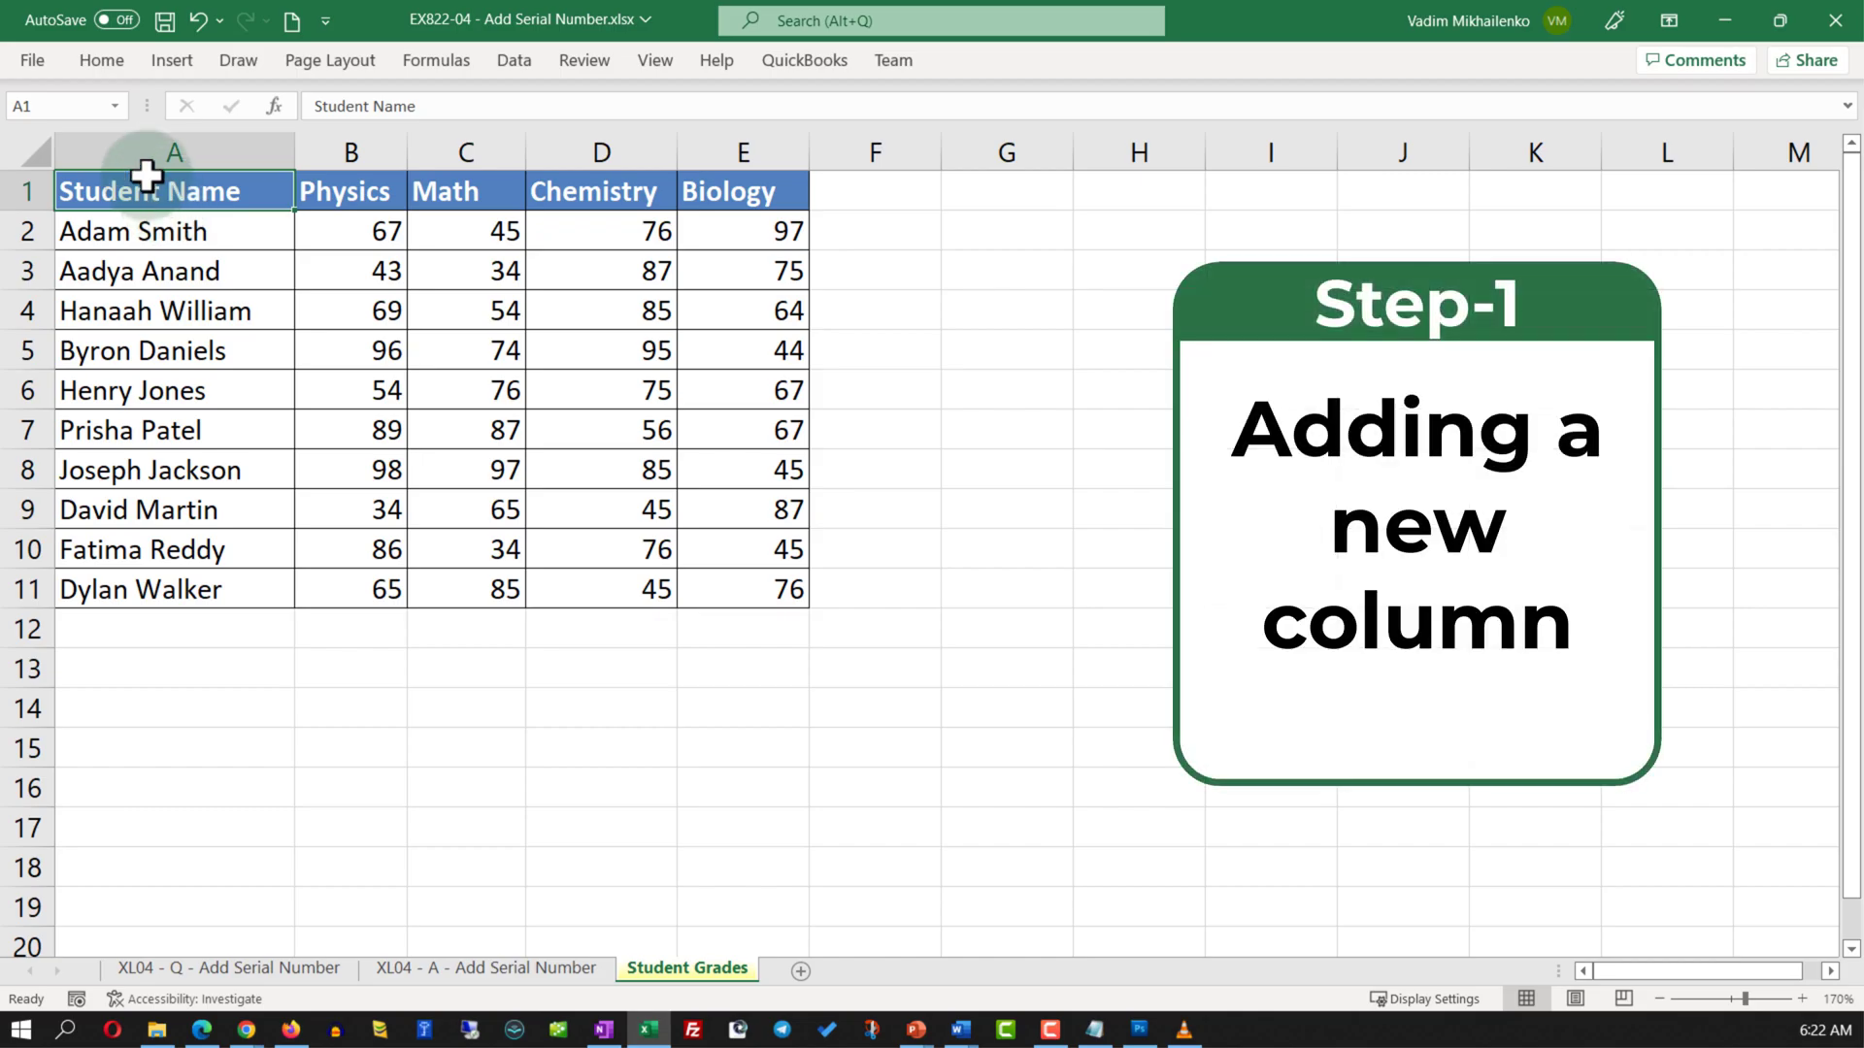
# Step: Insert a new column A headed 'Serial Number' and widen it to fit the header
pyautogui.rightClick(148, 151)
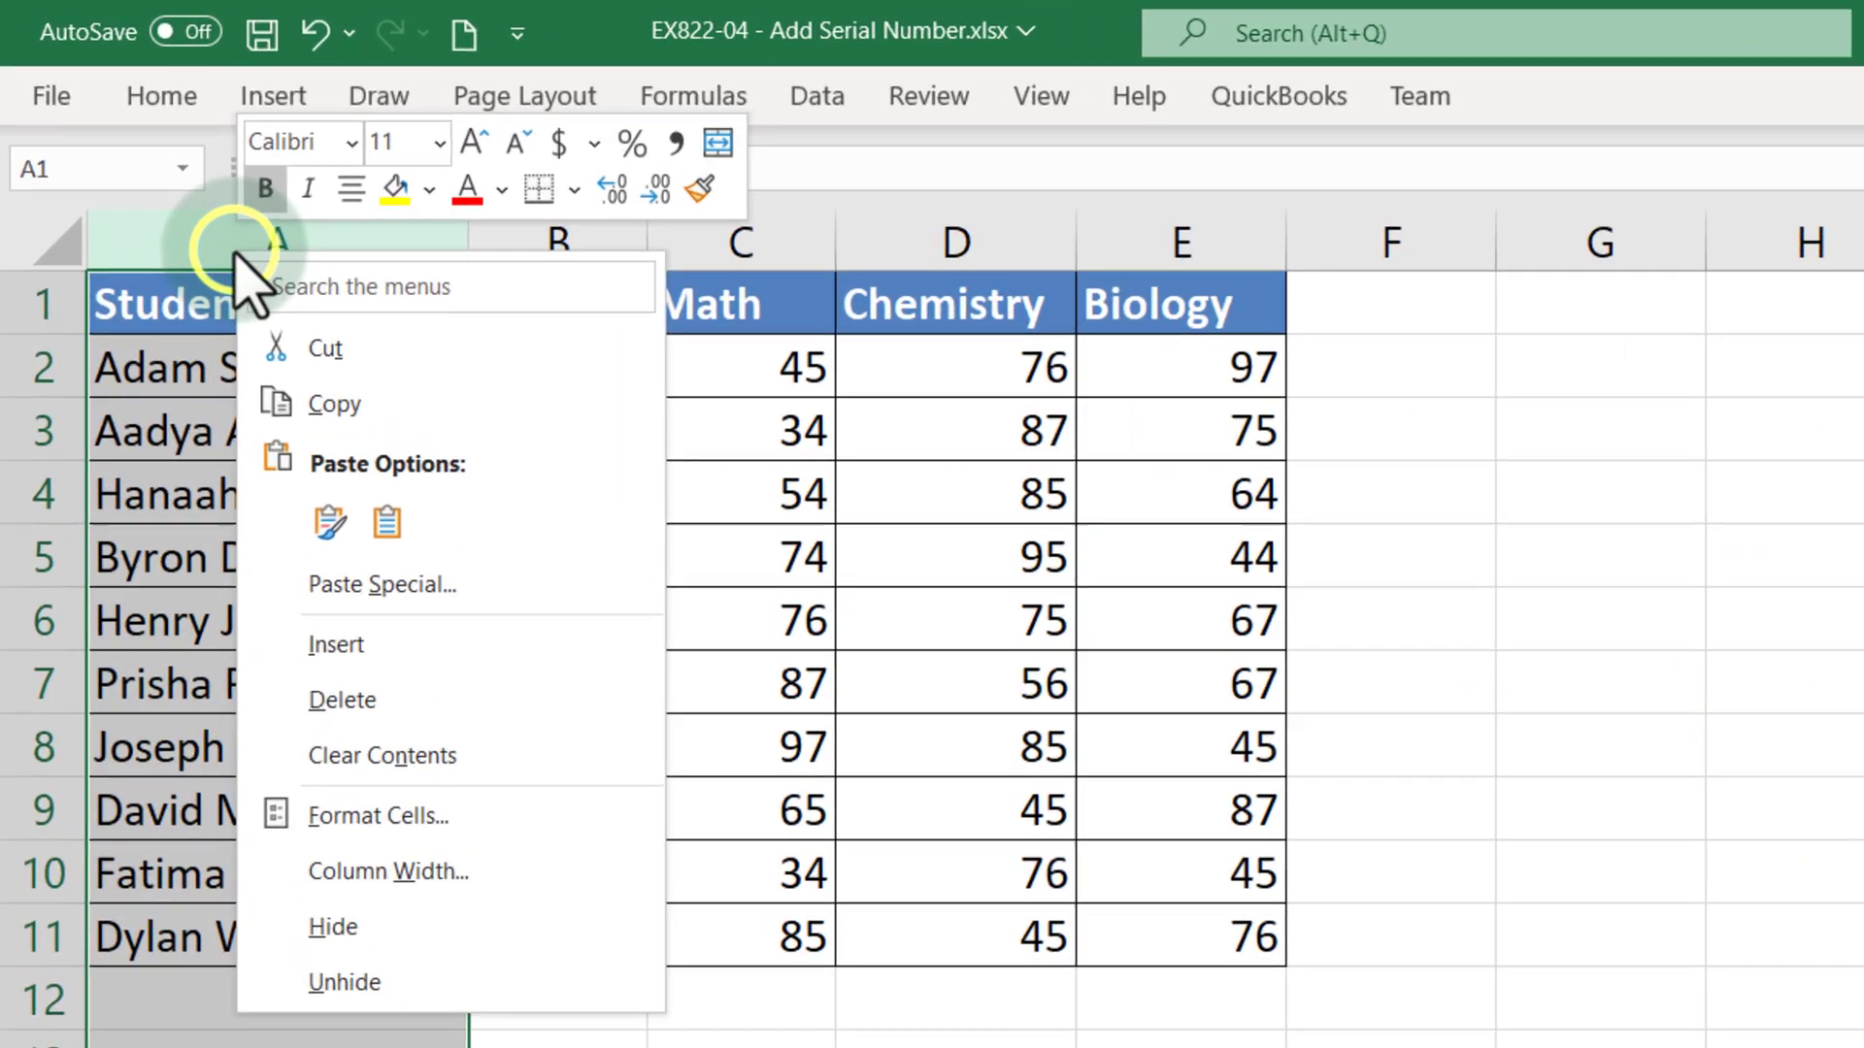
pyautogui.click(359, 645)
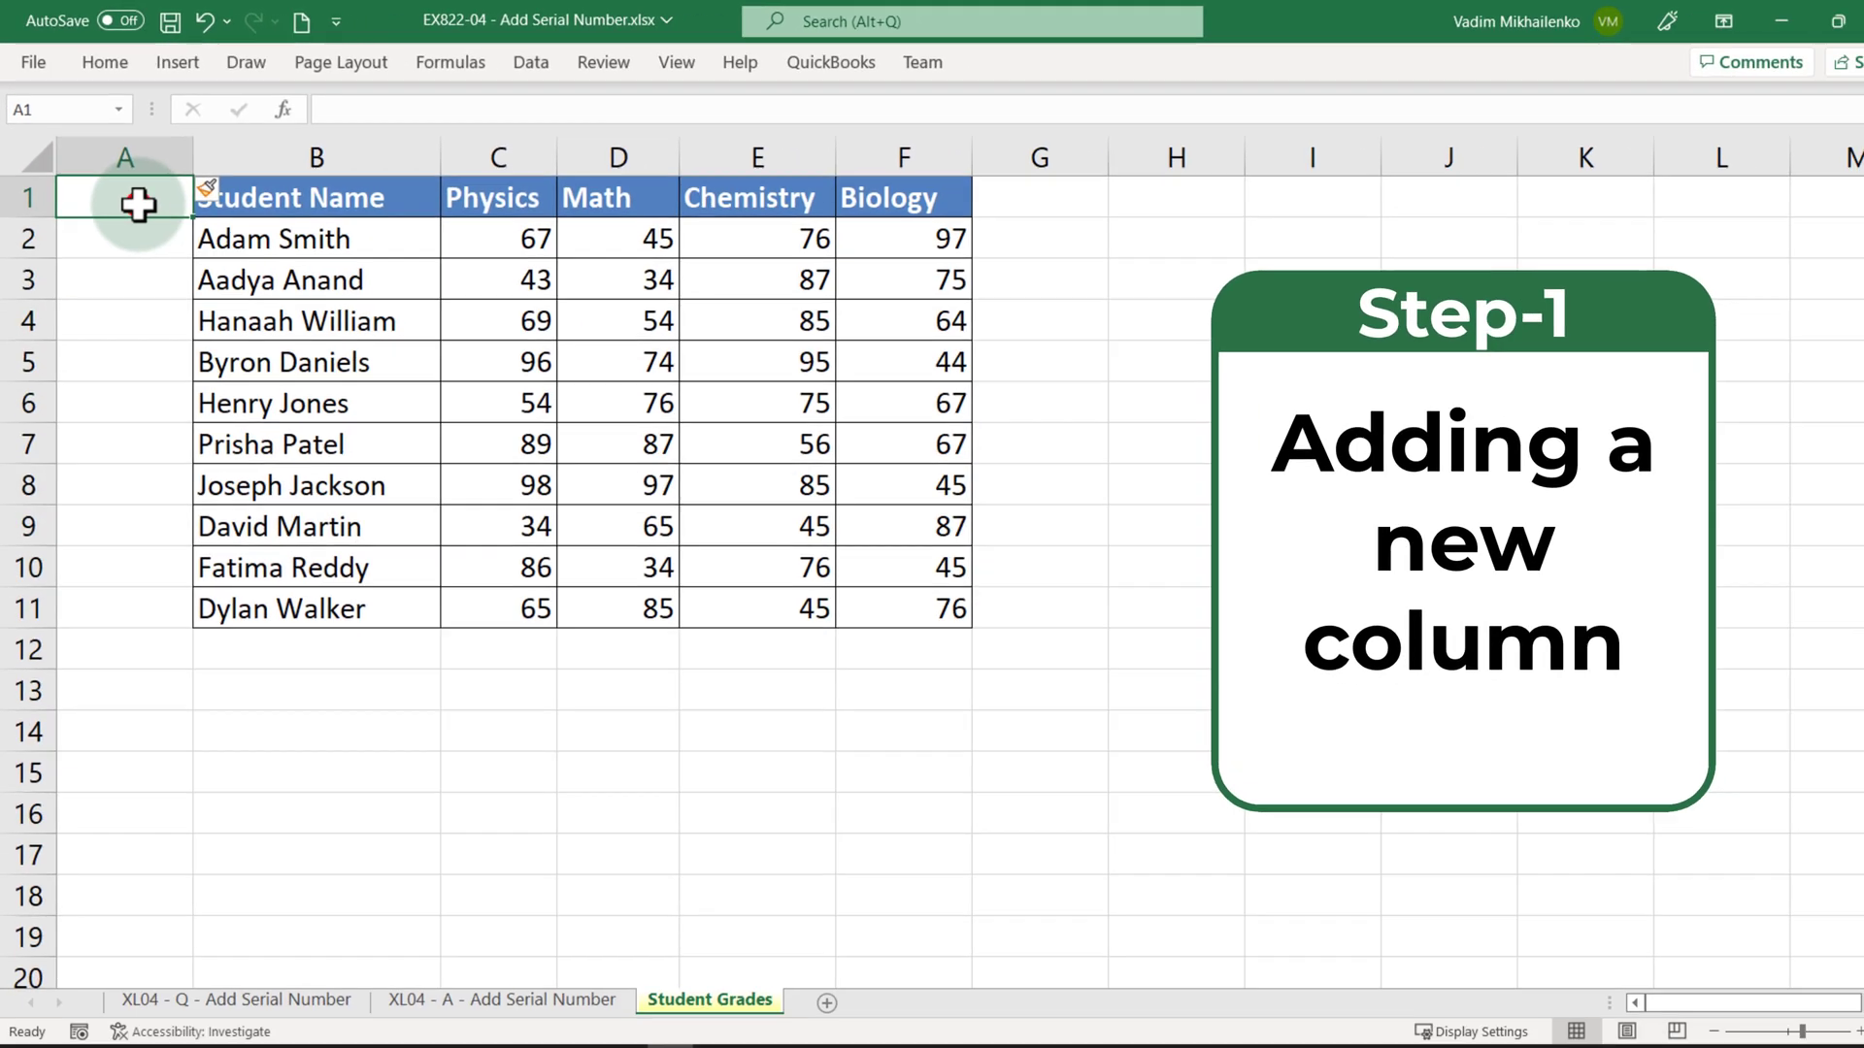
pyautogui.click(211, 312)
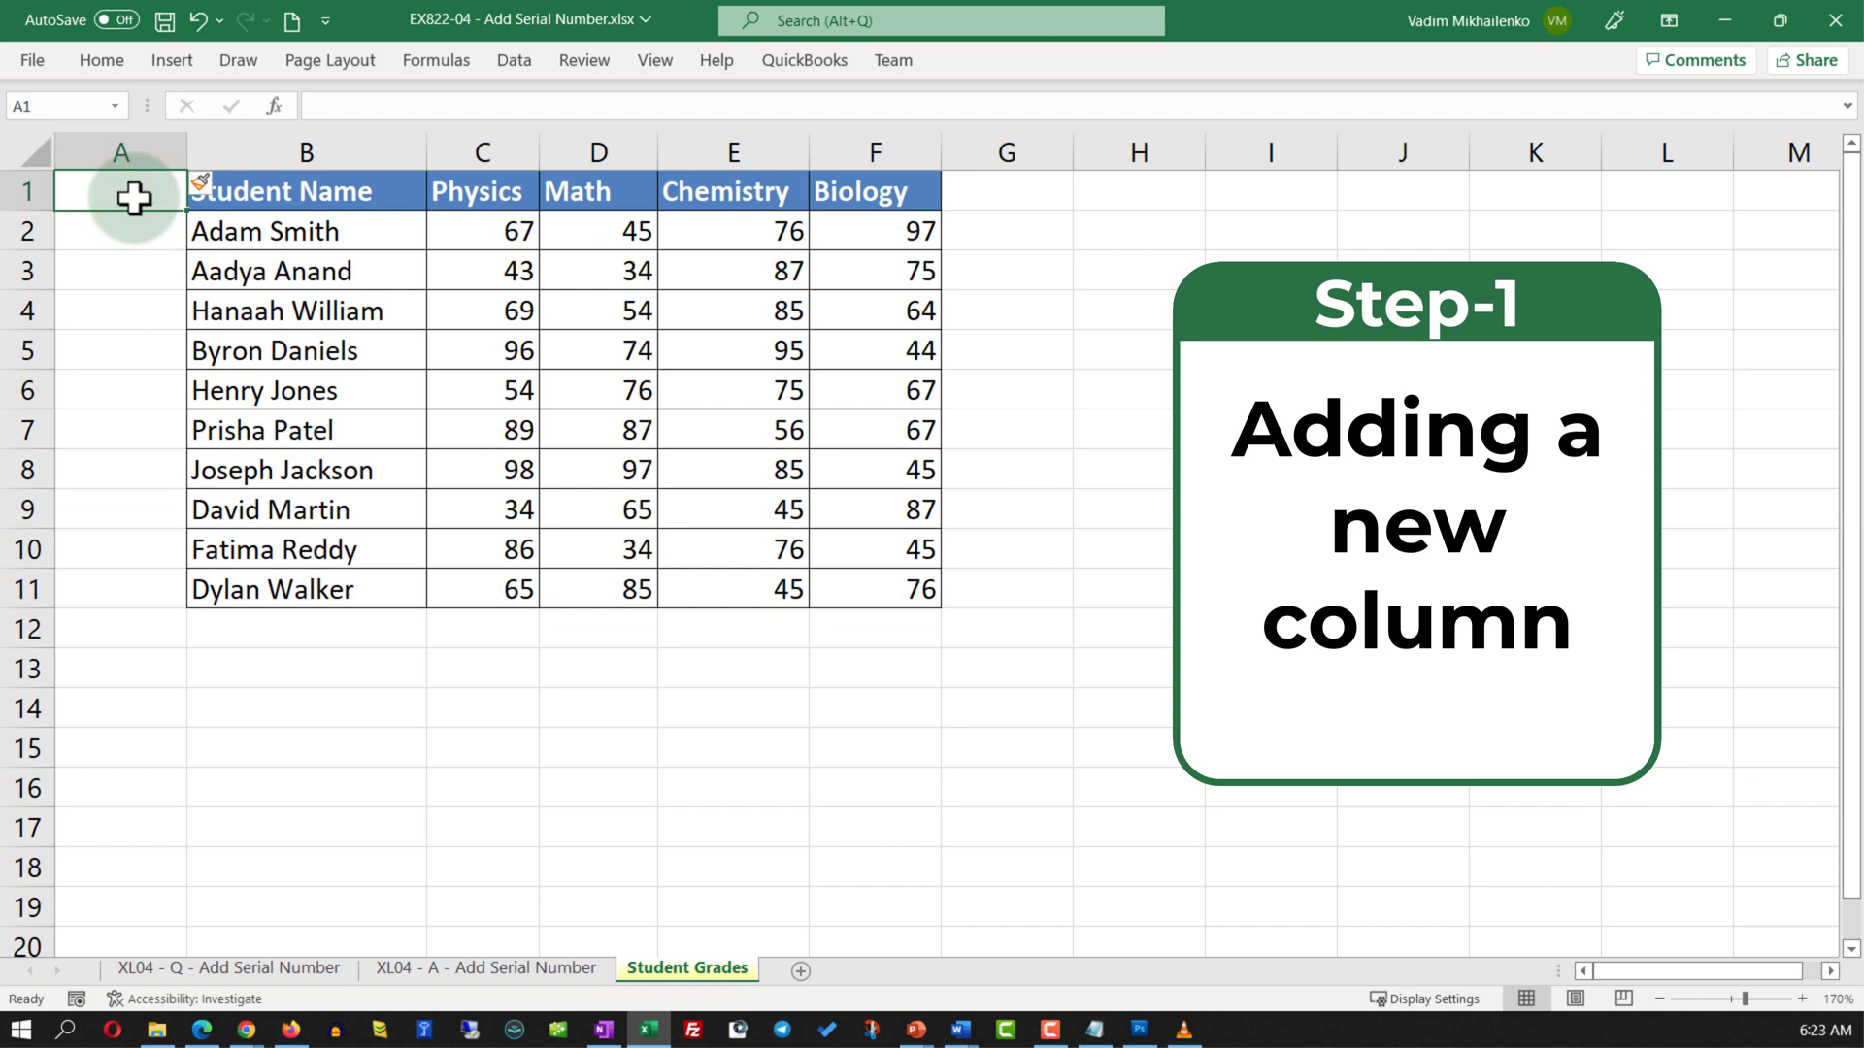
pyautogui.write('Serial Number')
pyautogui.click(120, 390)
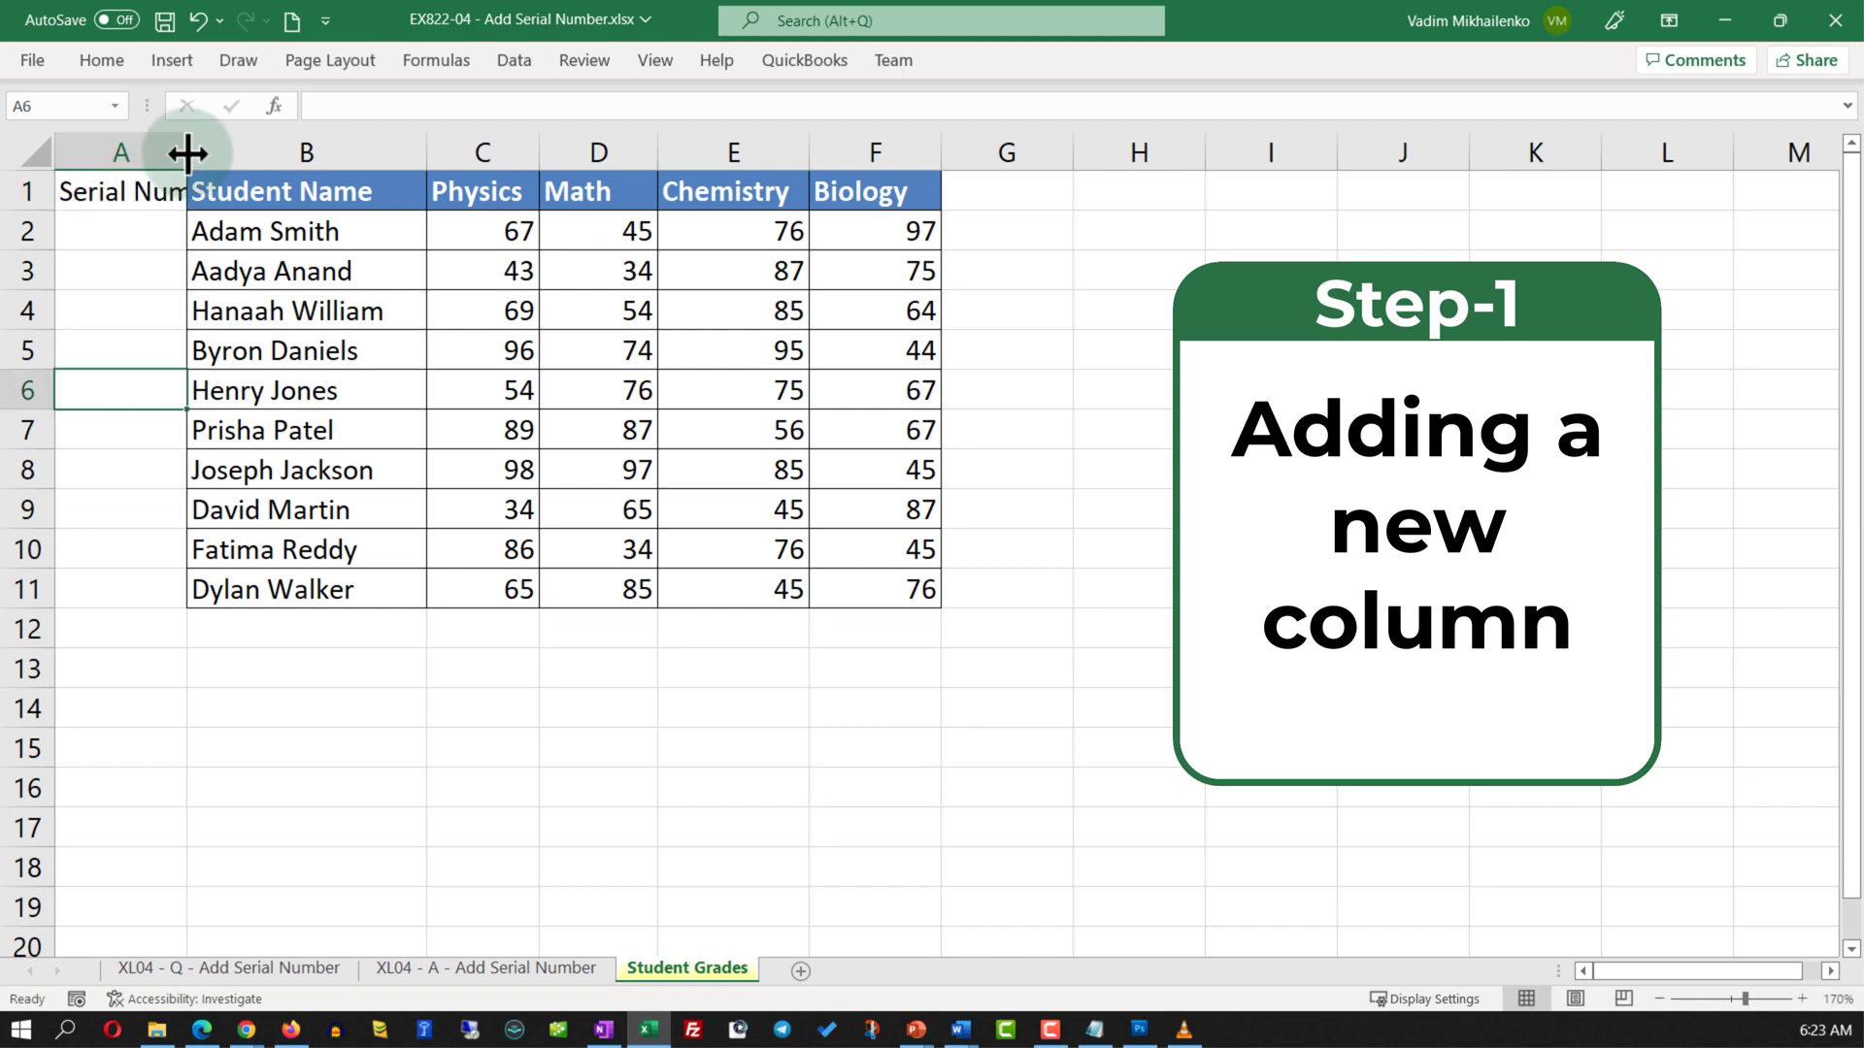
pyautogui.moveTo(187, 152); pyautogui.dragTo(242, 153)
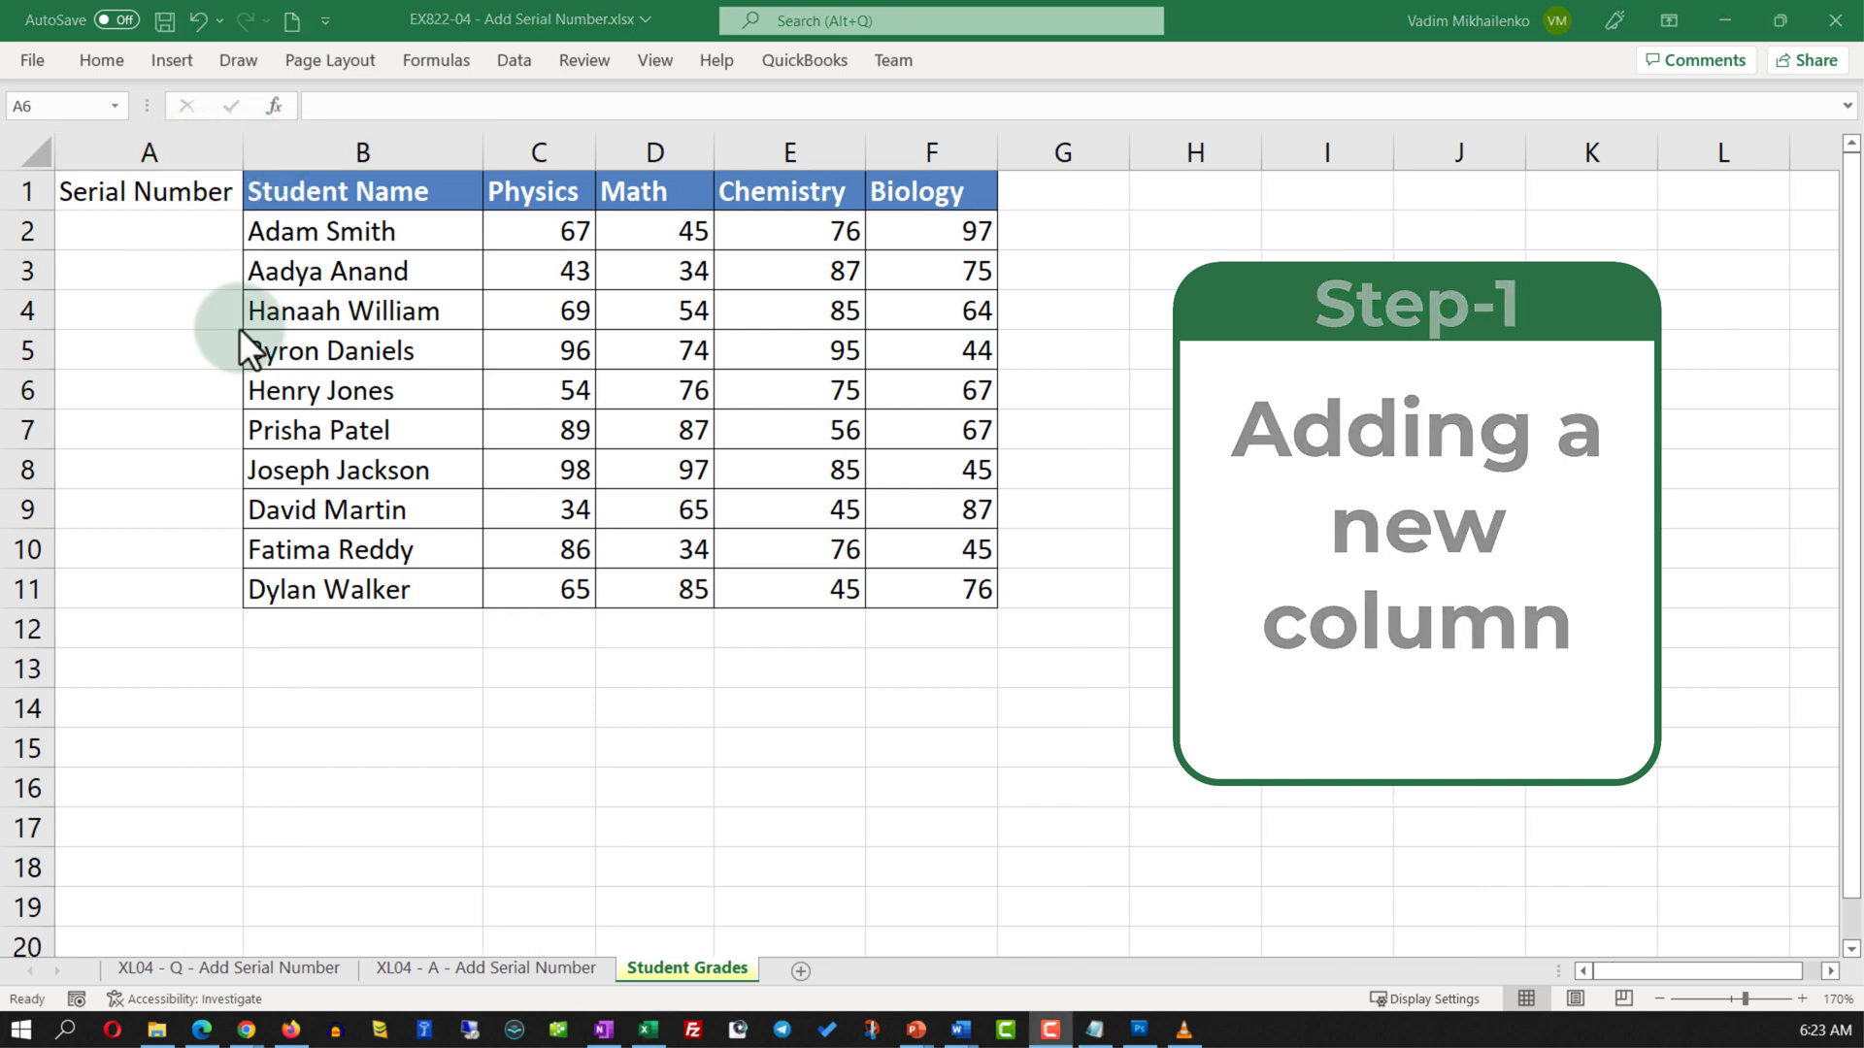
# Step: Enter 1 in cell A2 beside Adam Smith
pyautogui.click(142, 233)
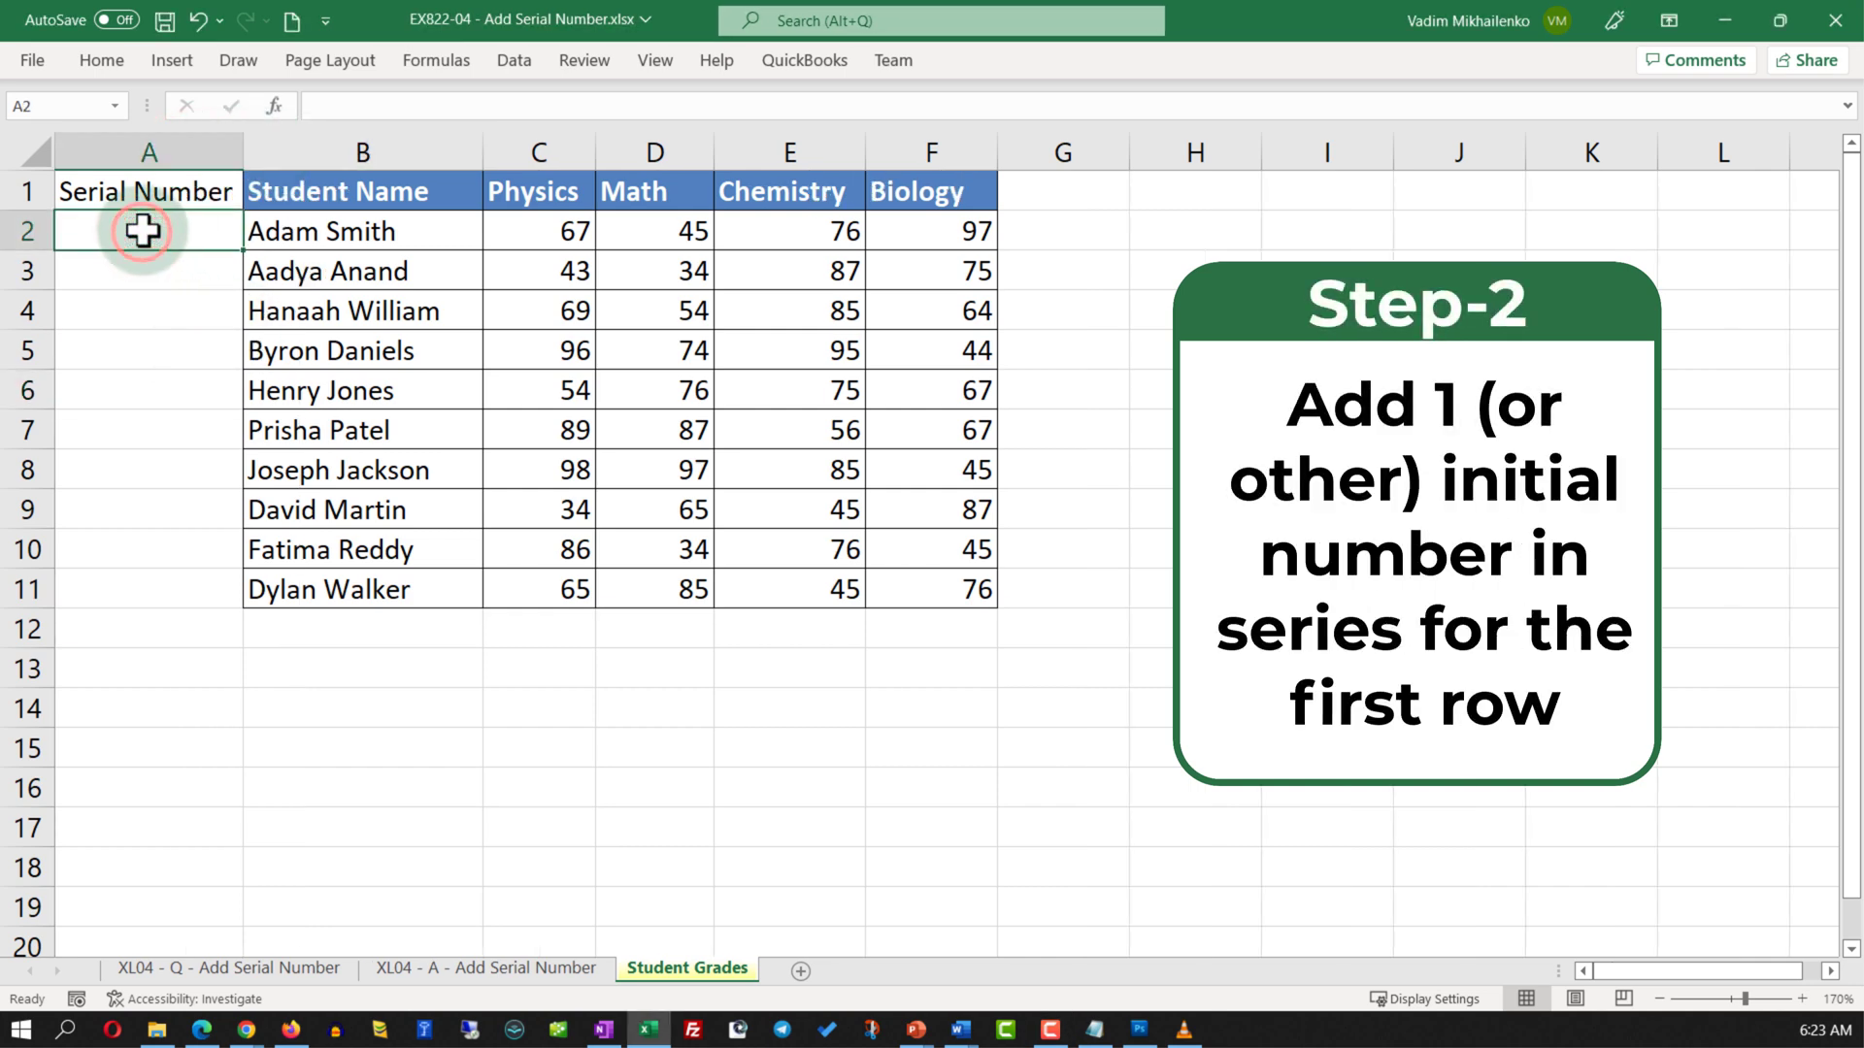
pyautogui.write('1')
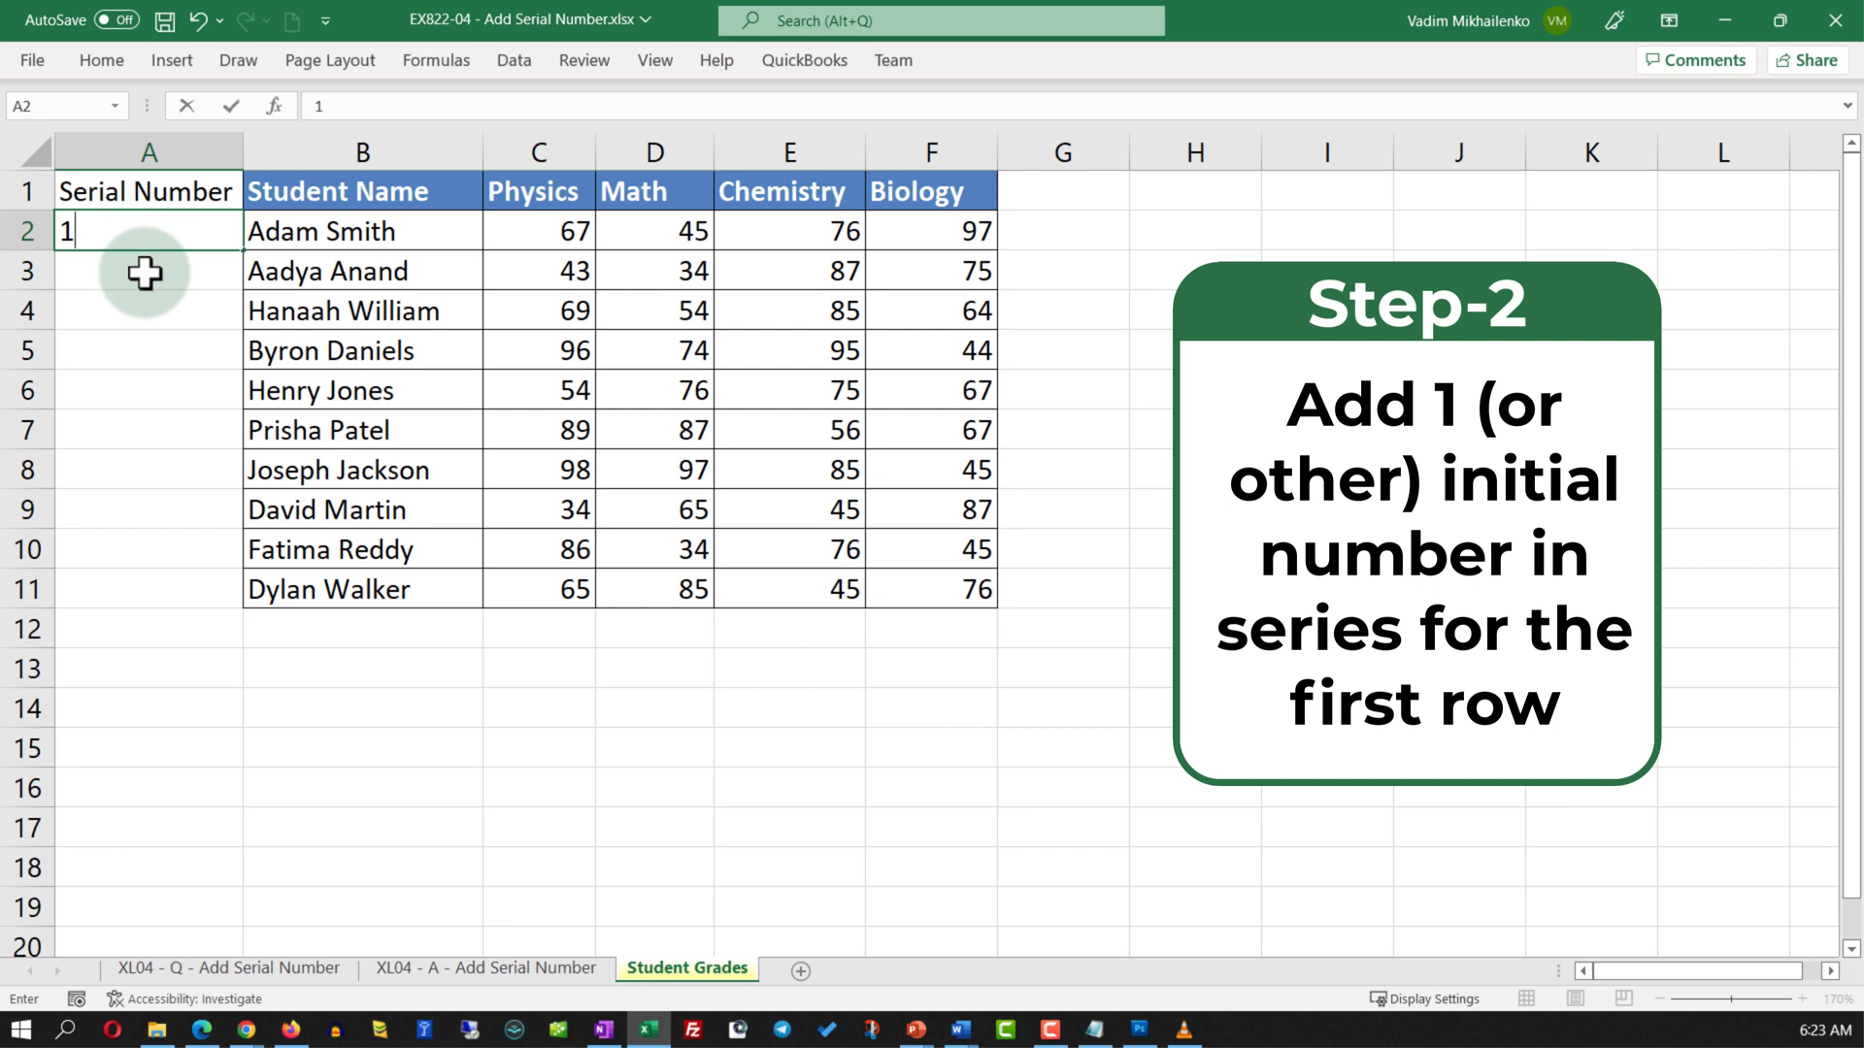
pyautogui.click(144, 274)
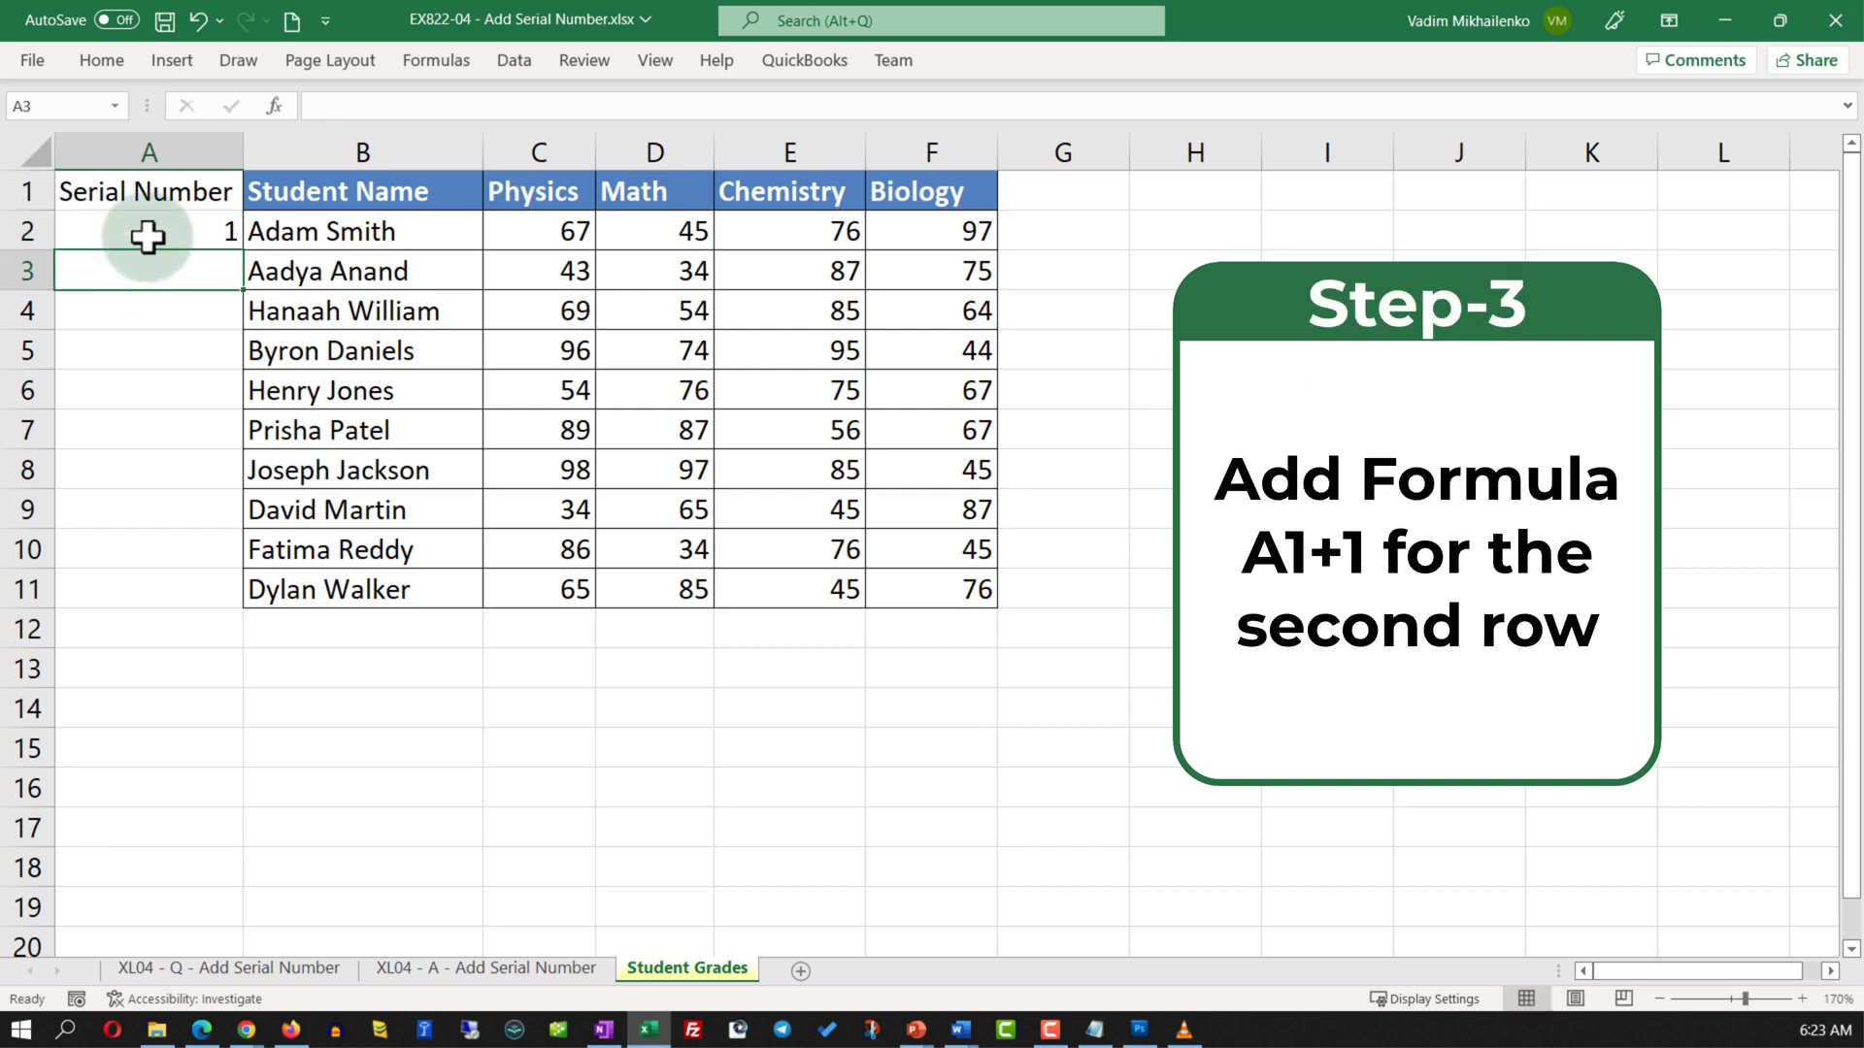
# Step: Enter =A2+1 in A3 and fill it down to A11, numbering students 1 to 10
pyautogui.write('=')
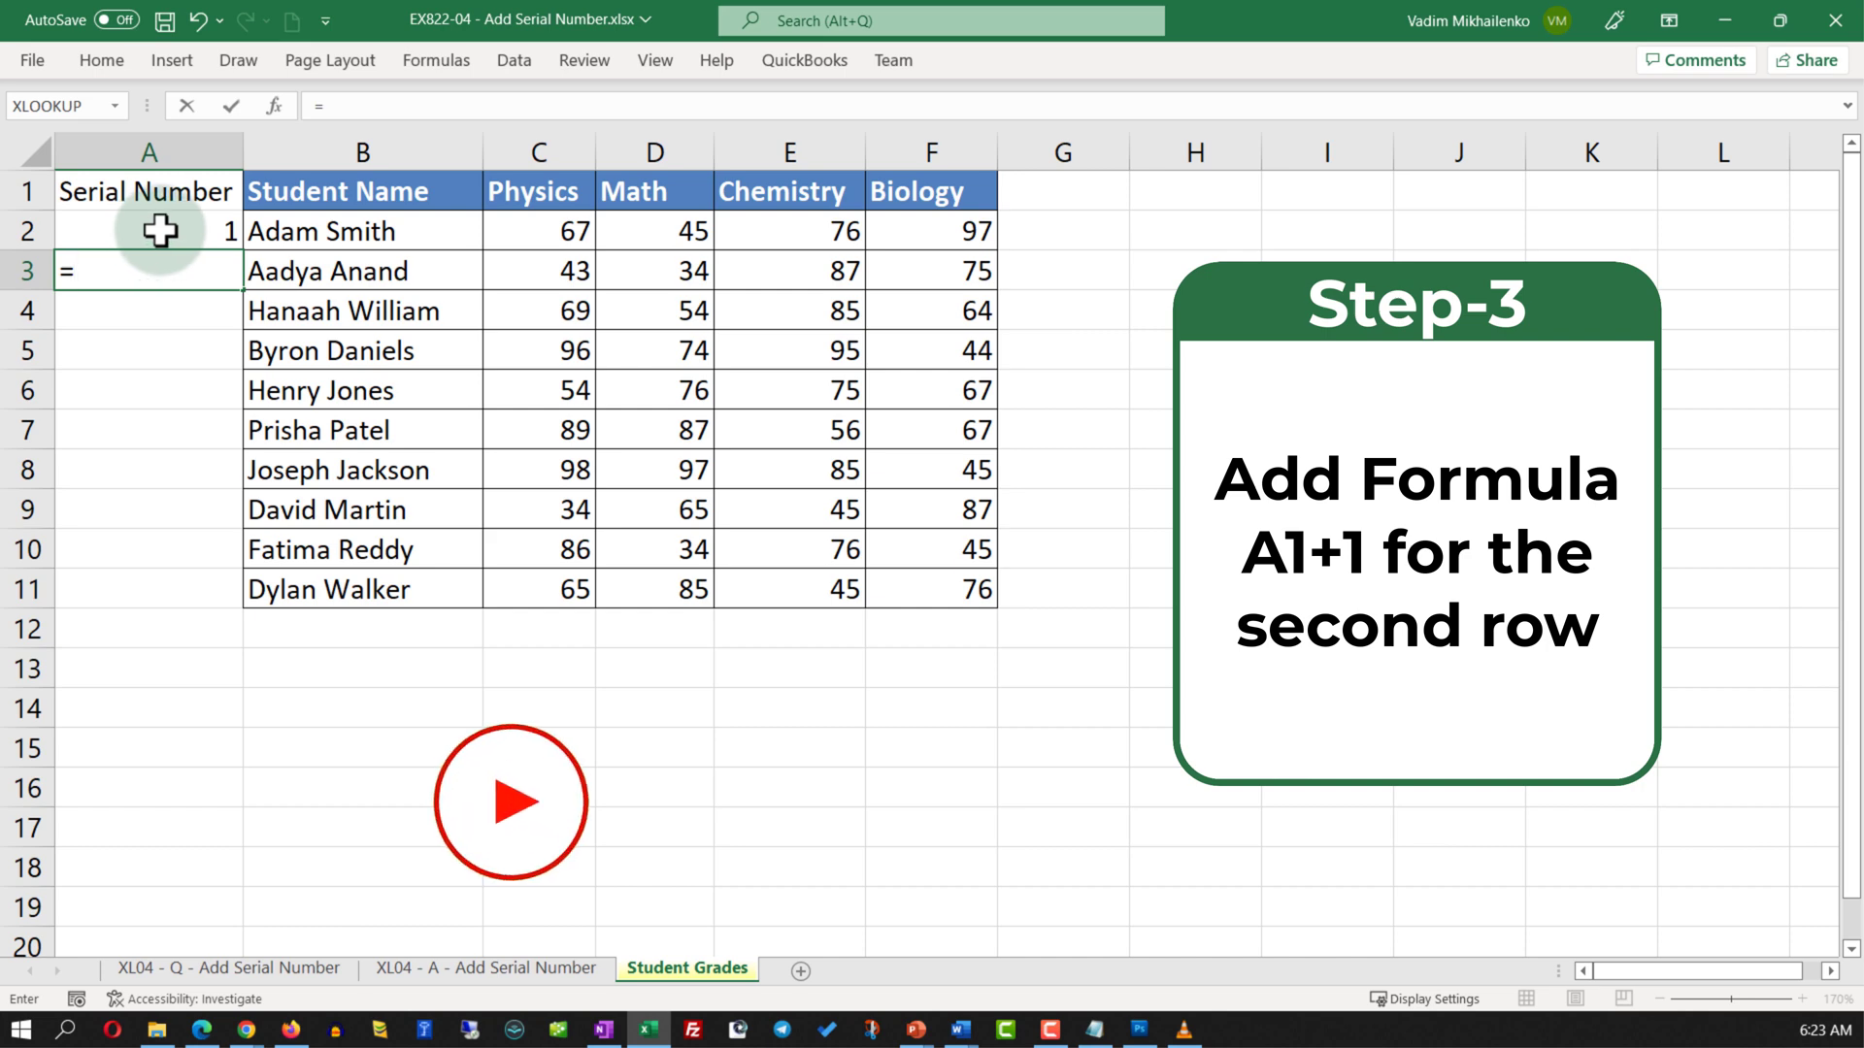
pyautogui.click(157, 231)
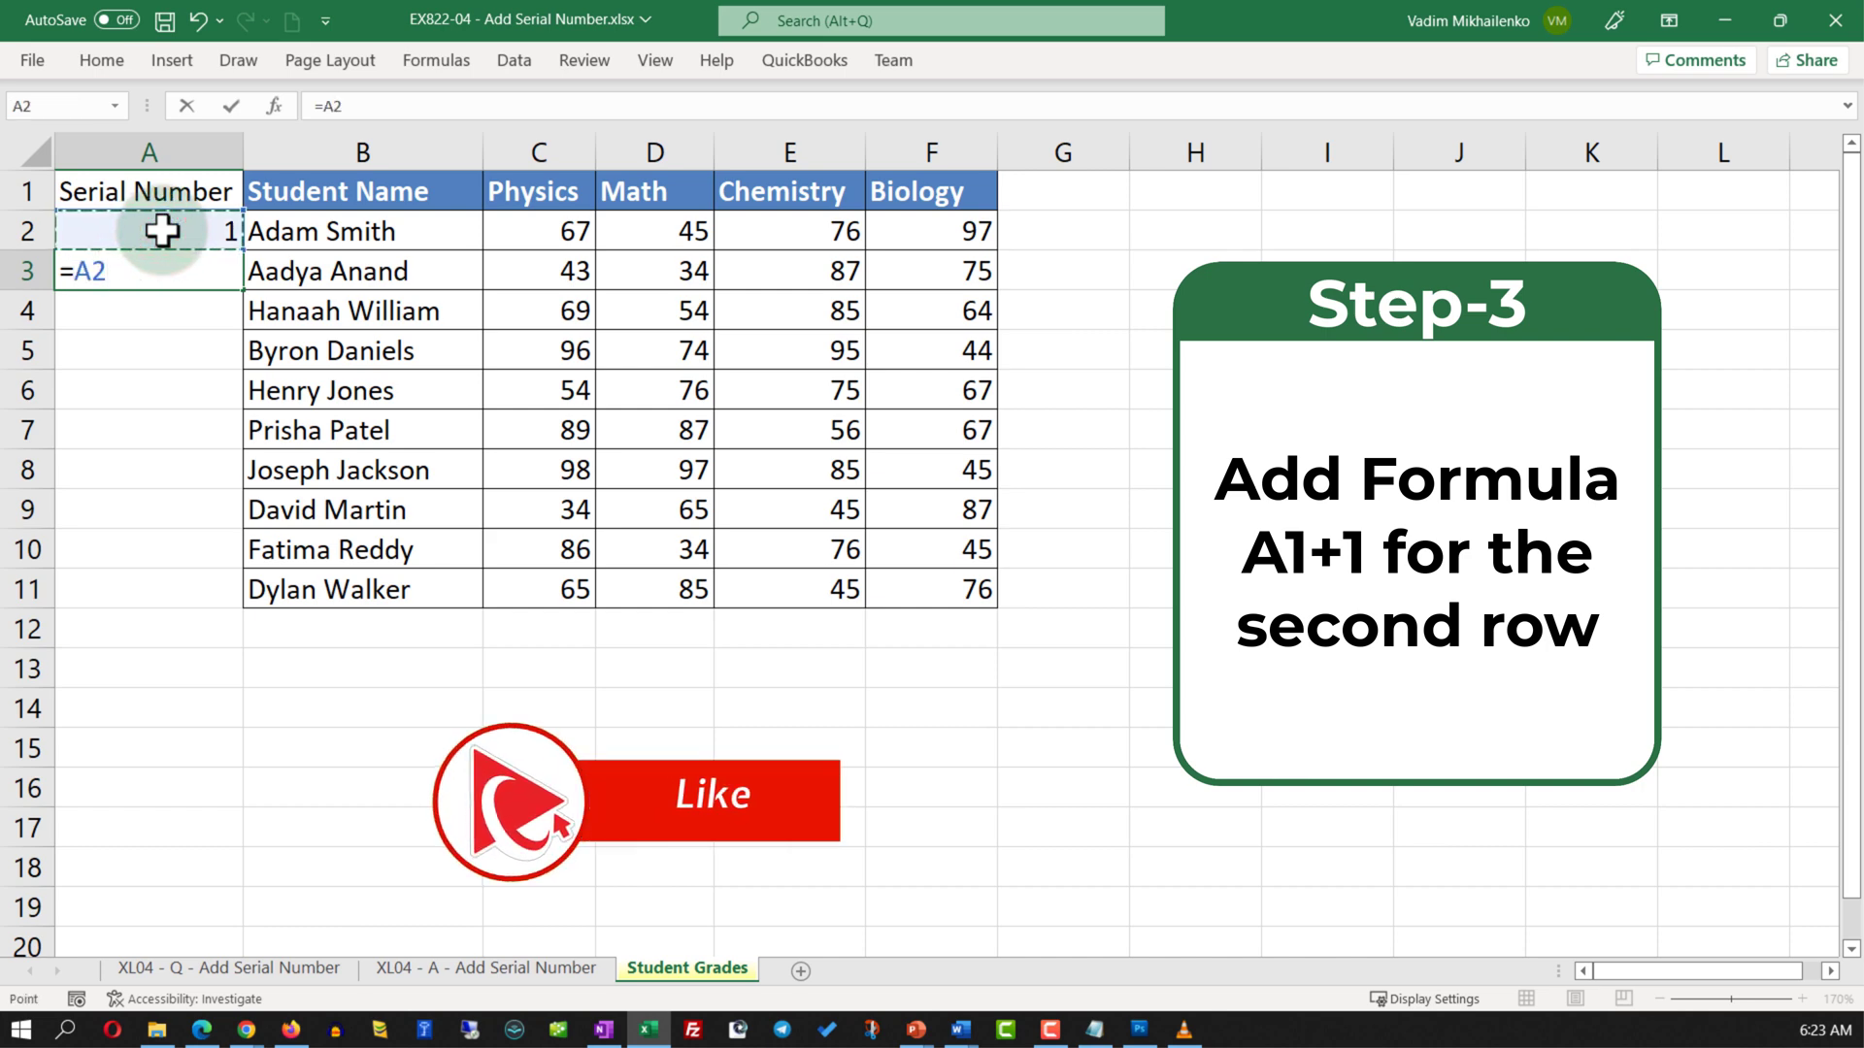
pyautogui.write('+1')
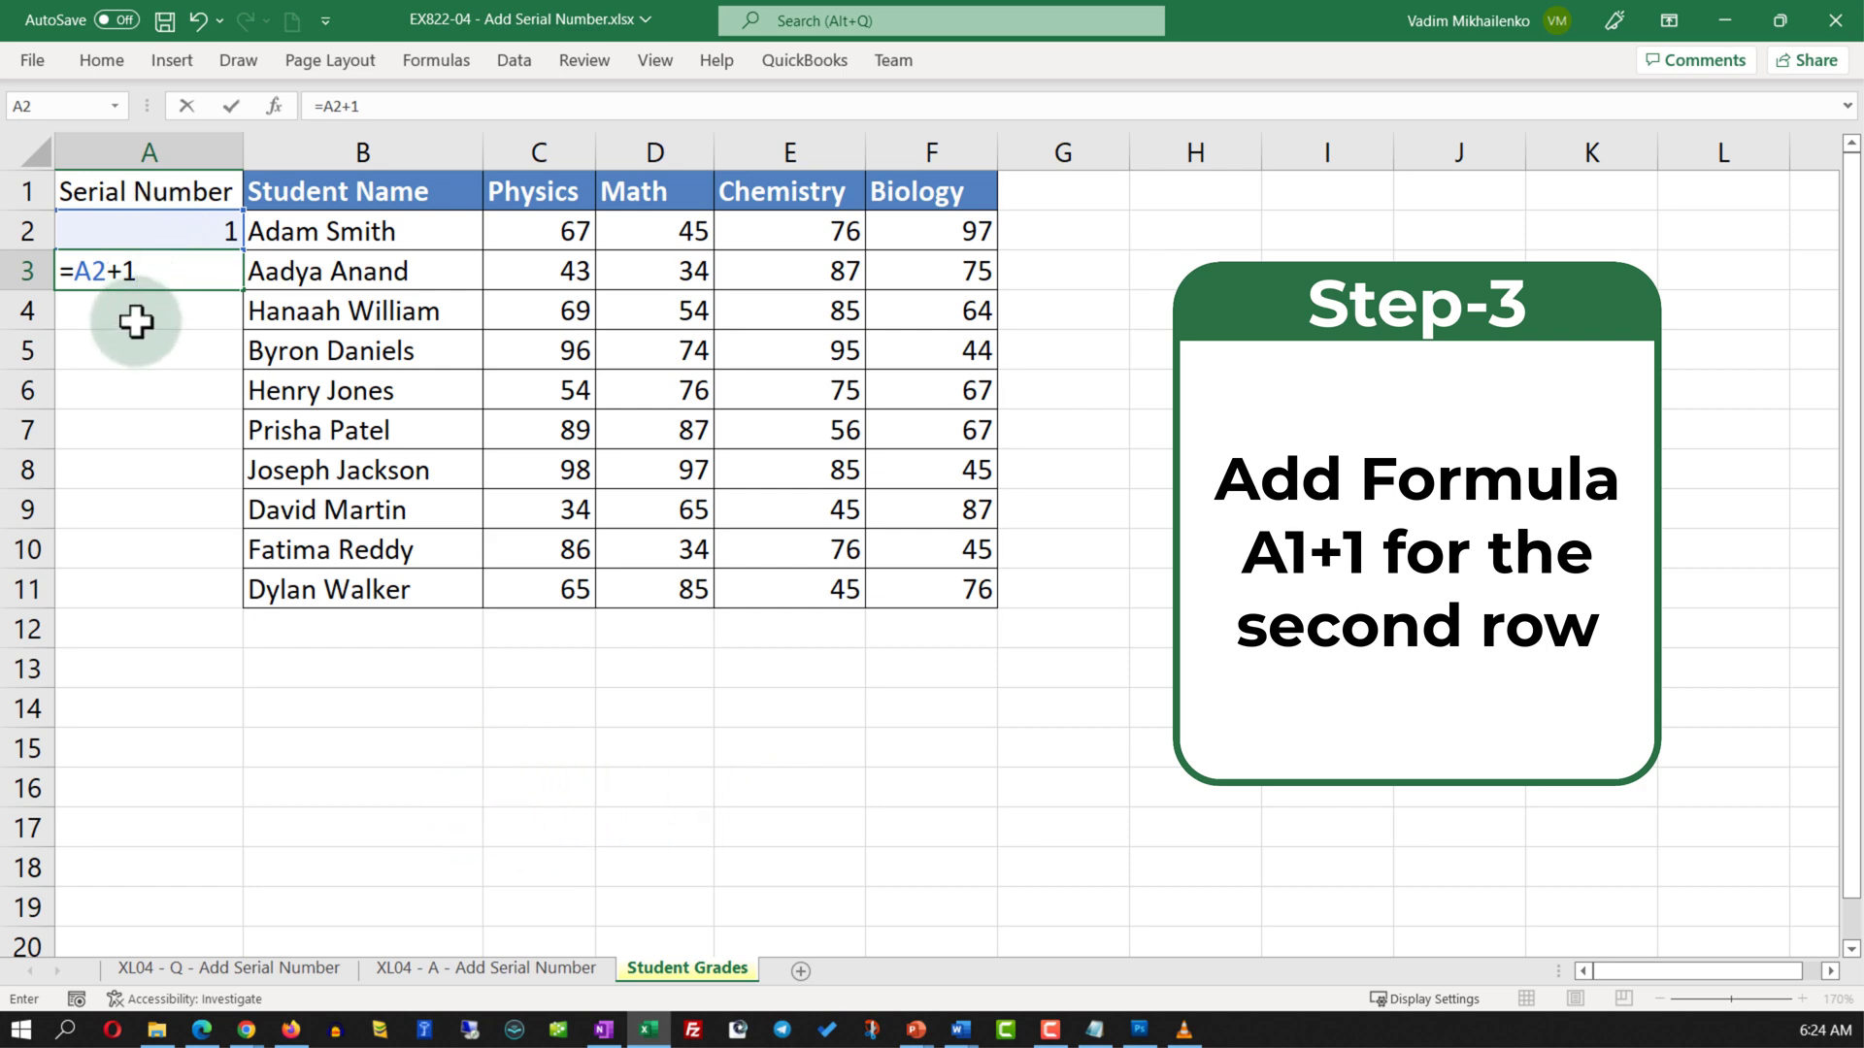
pyautogui.press('Return')
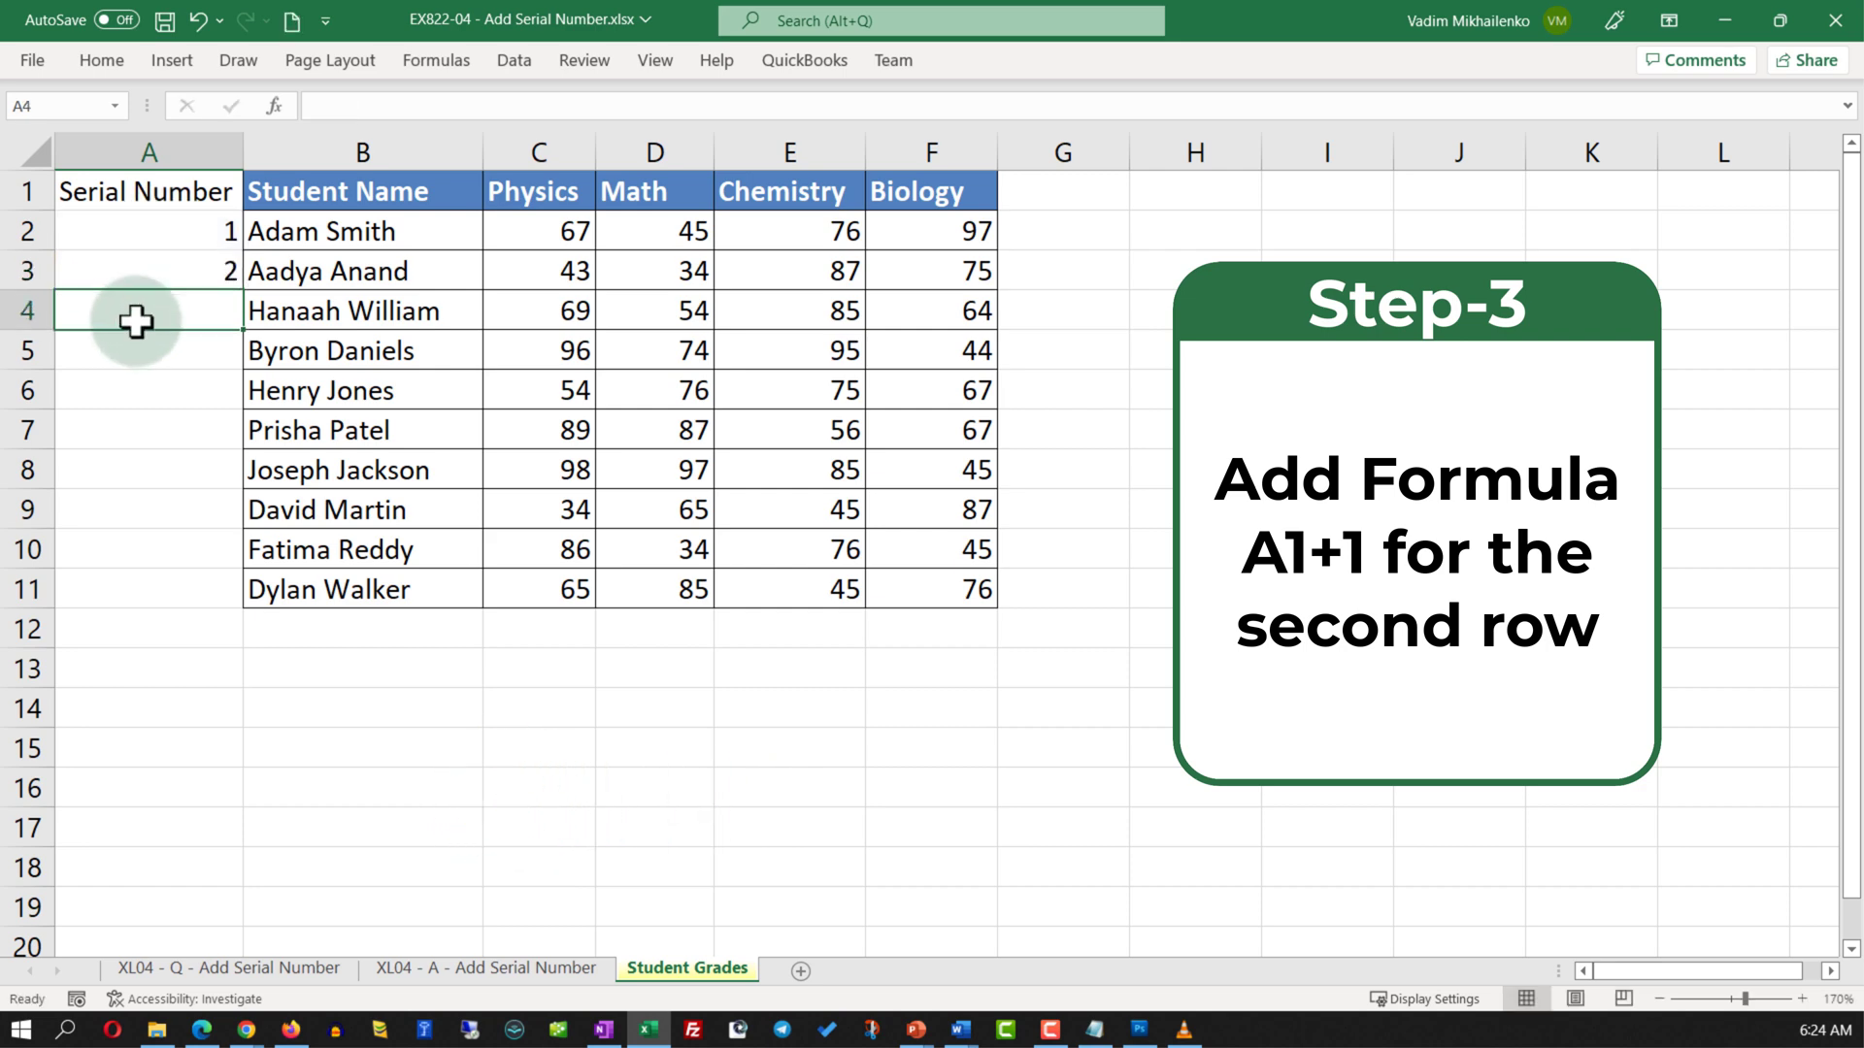
pyautogui.click(192, 272)
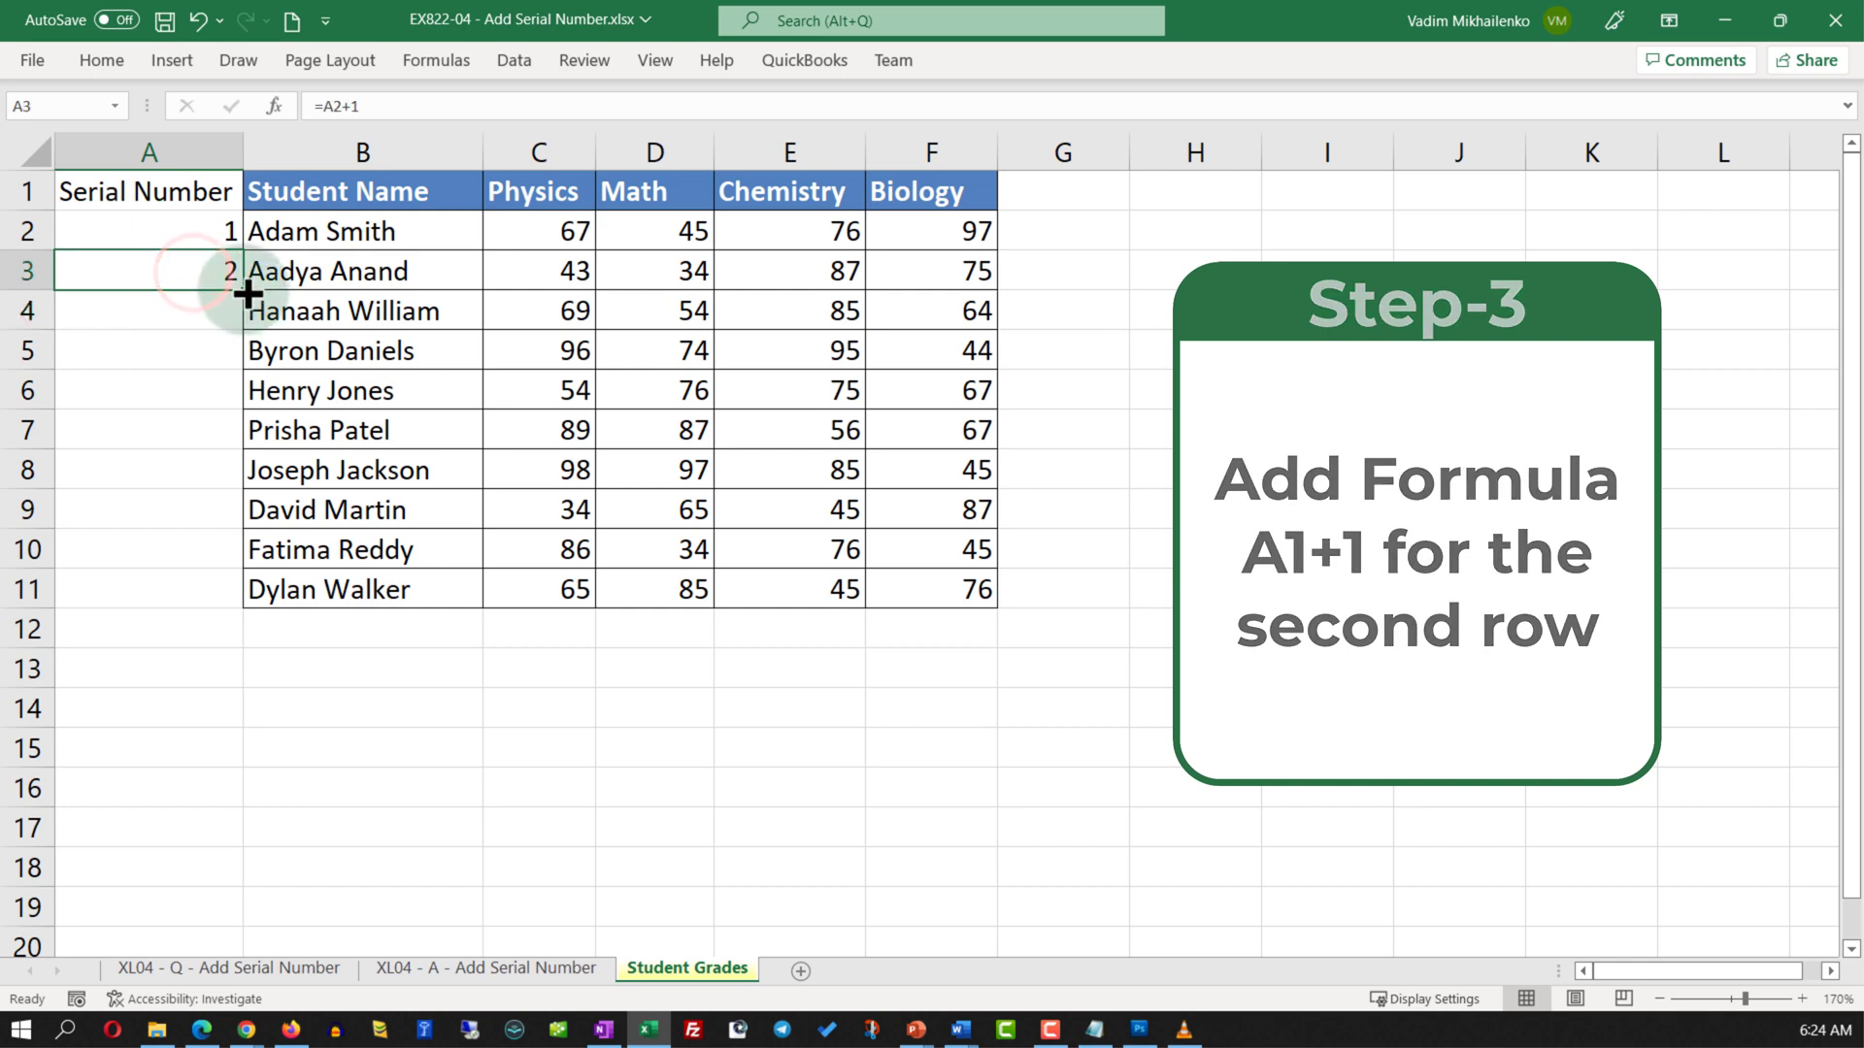
pyautogui.moveTo(241, 289); pyautogui.dragTo(241, 622)
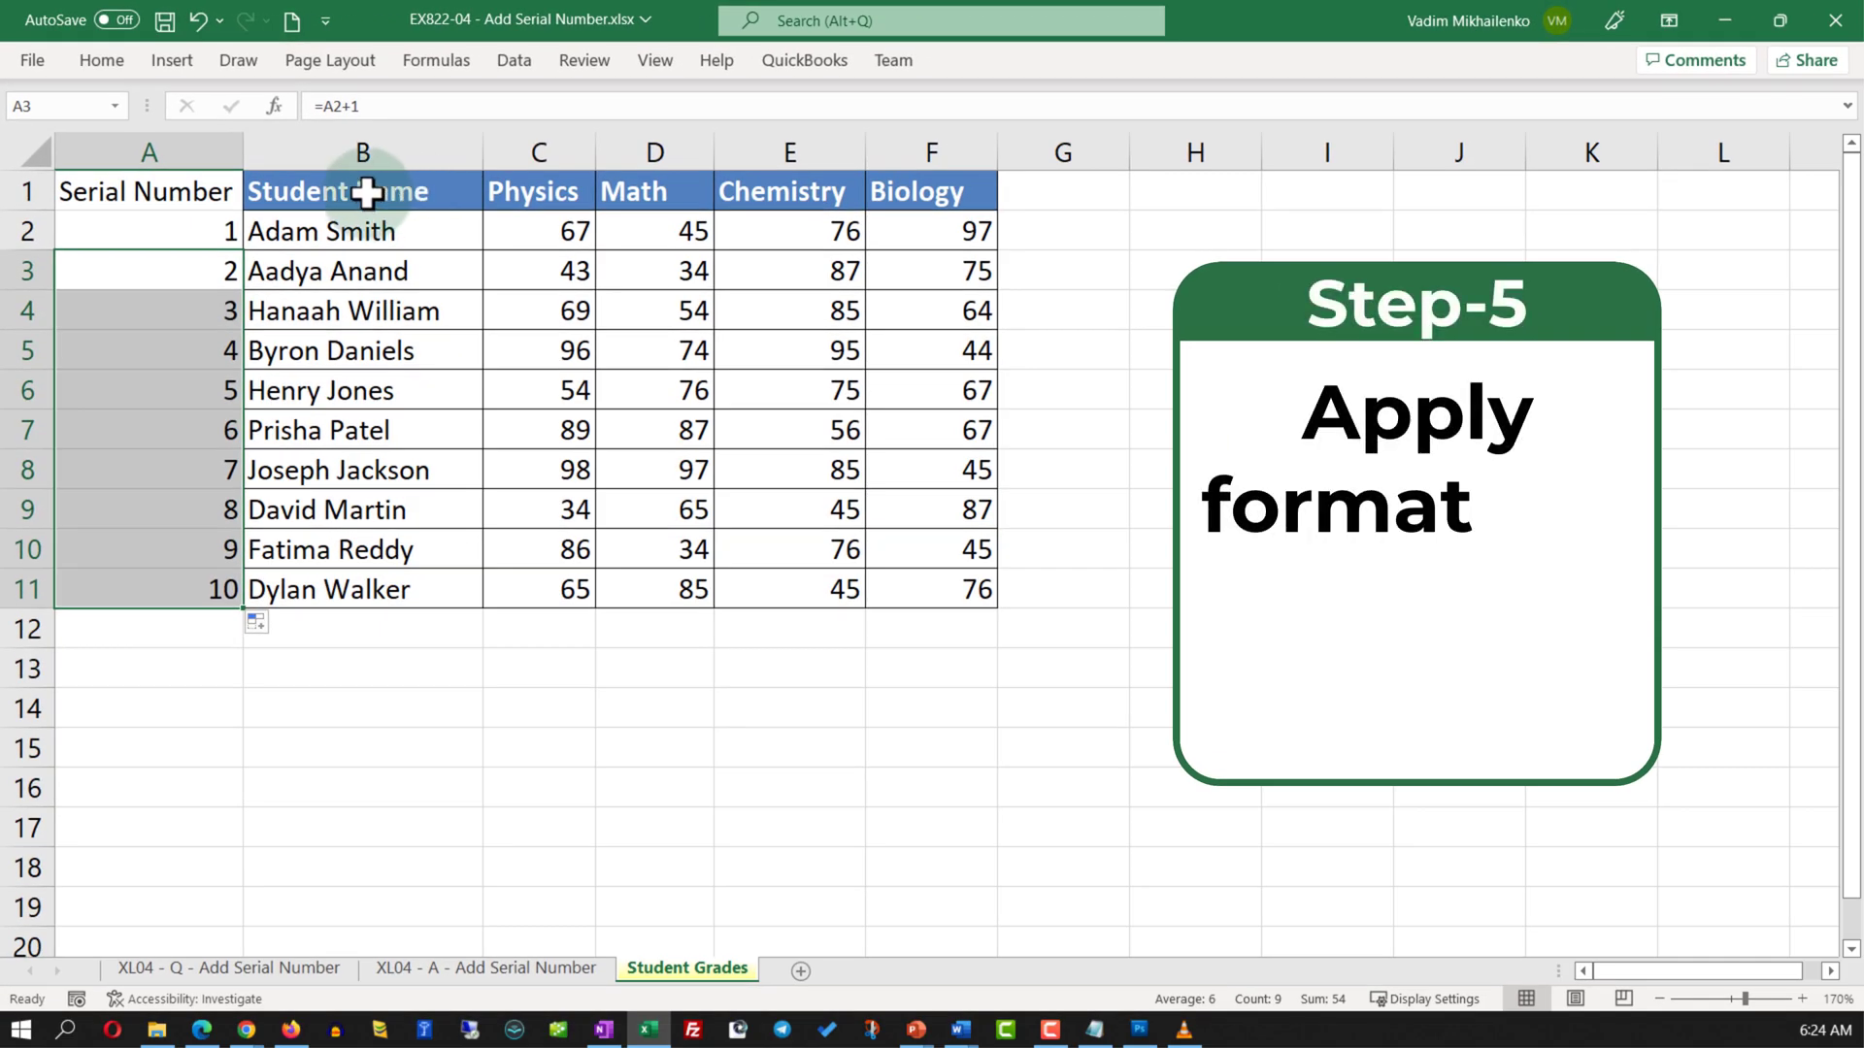
# Step: Copy the formatting of Student Name cells B1:B11 onto A1:A11 with Format Painter
pyautogui.moveTo(408, 189); pyautogui.dragTo(428, 586)
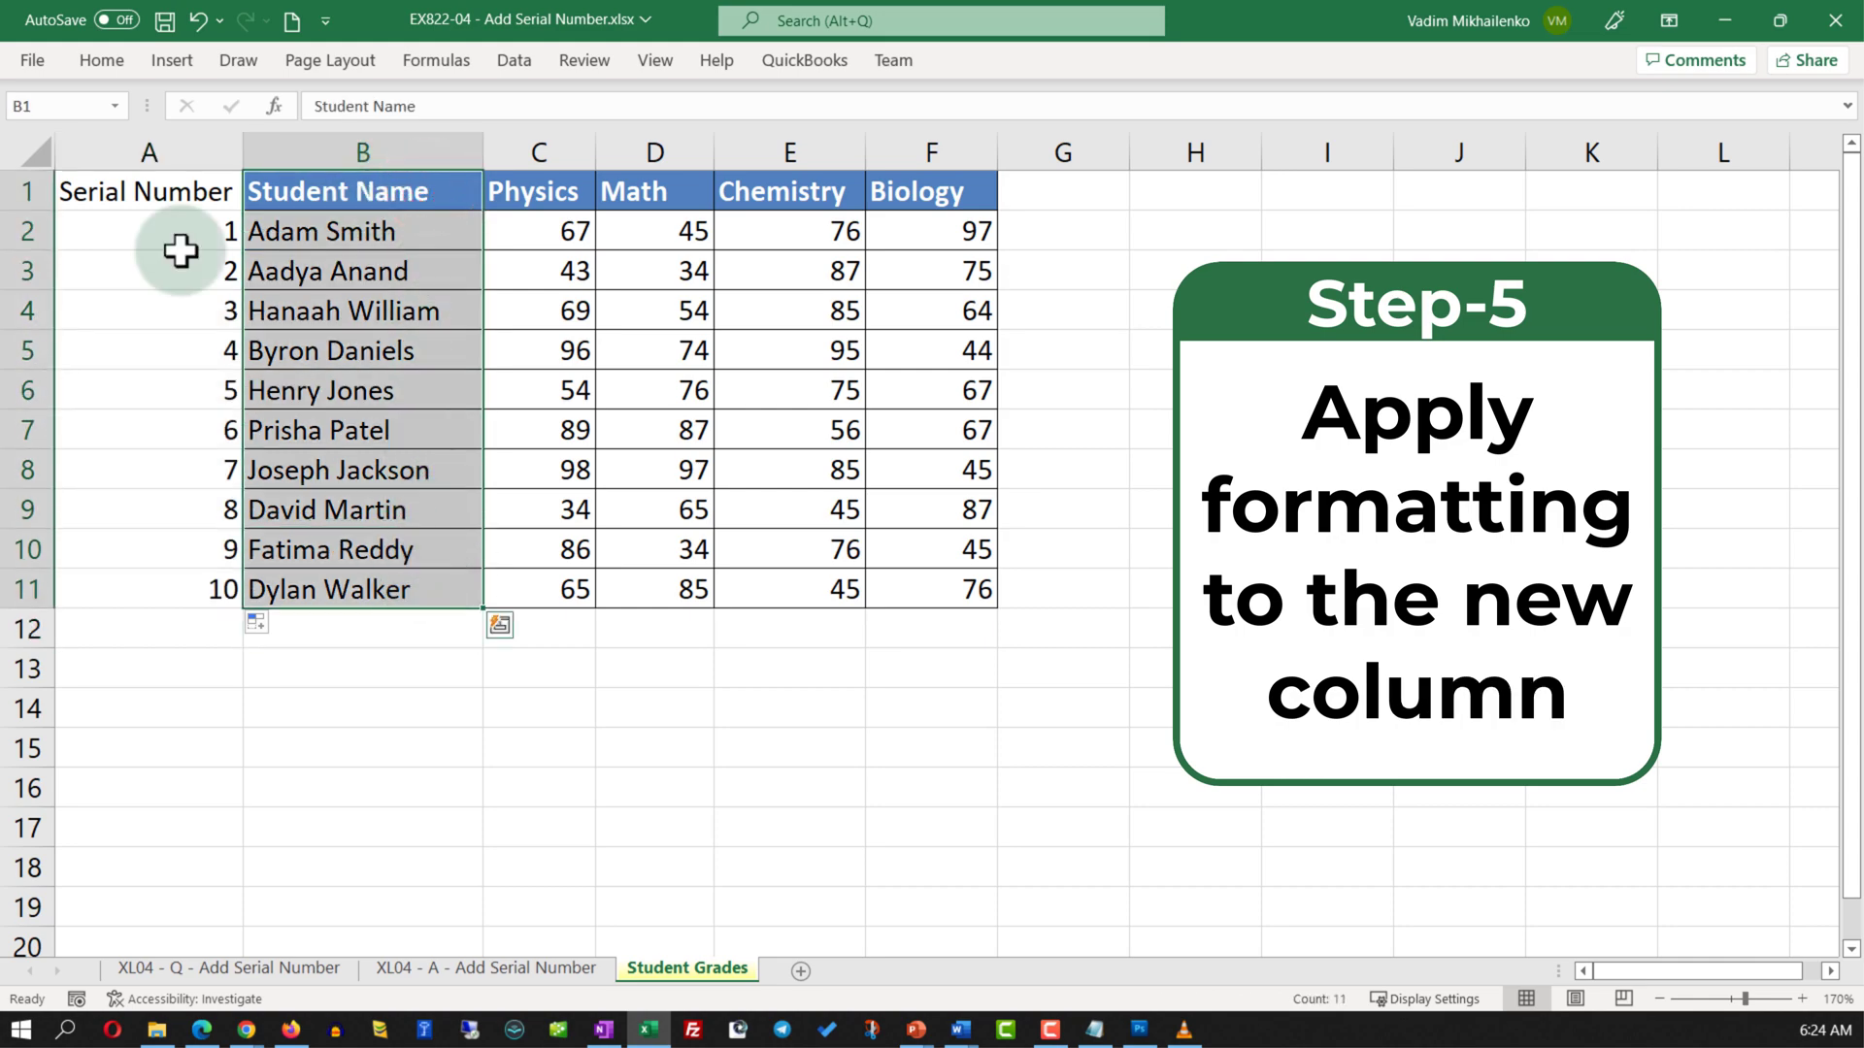
pyautogui.click(99, 60)
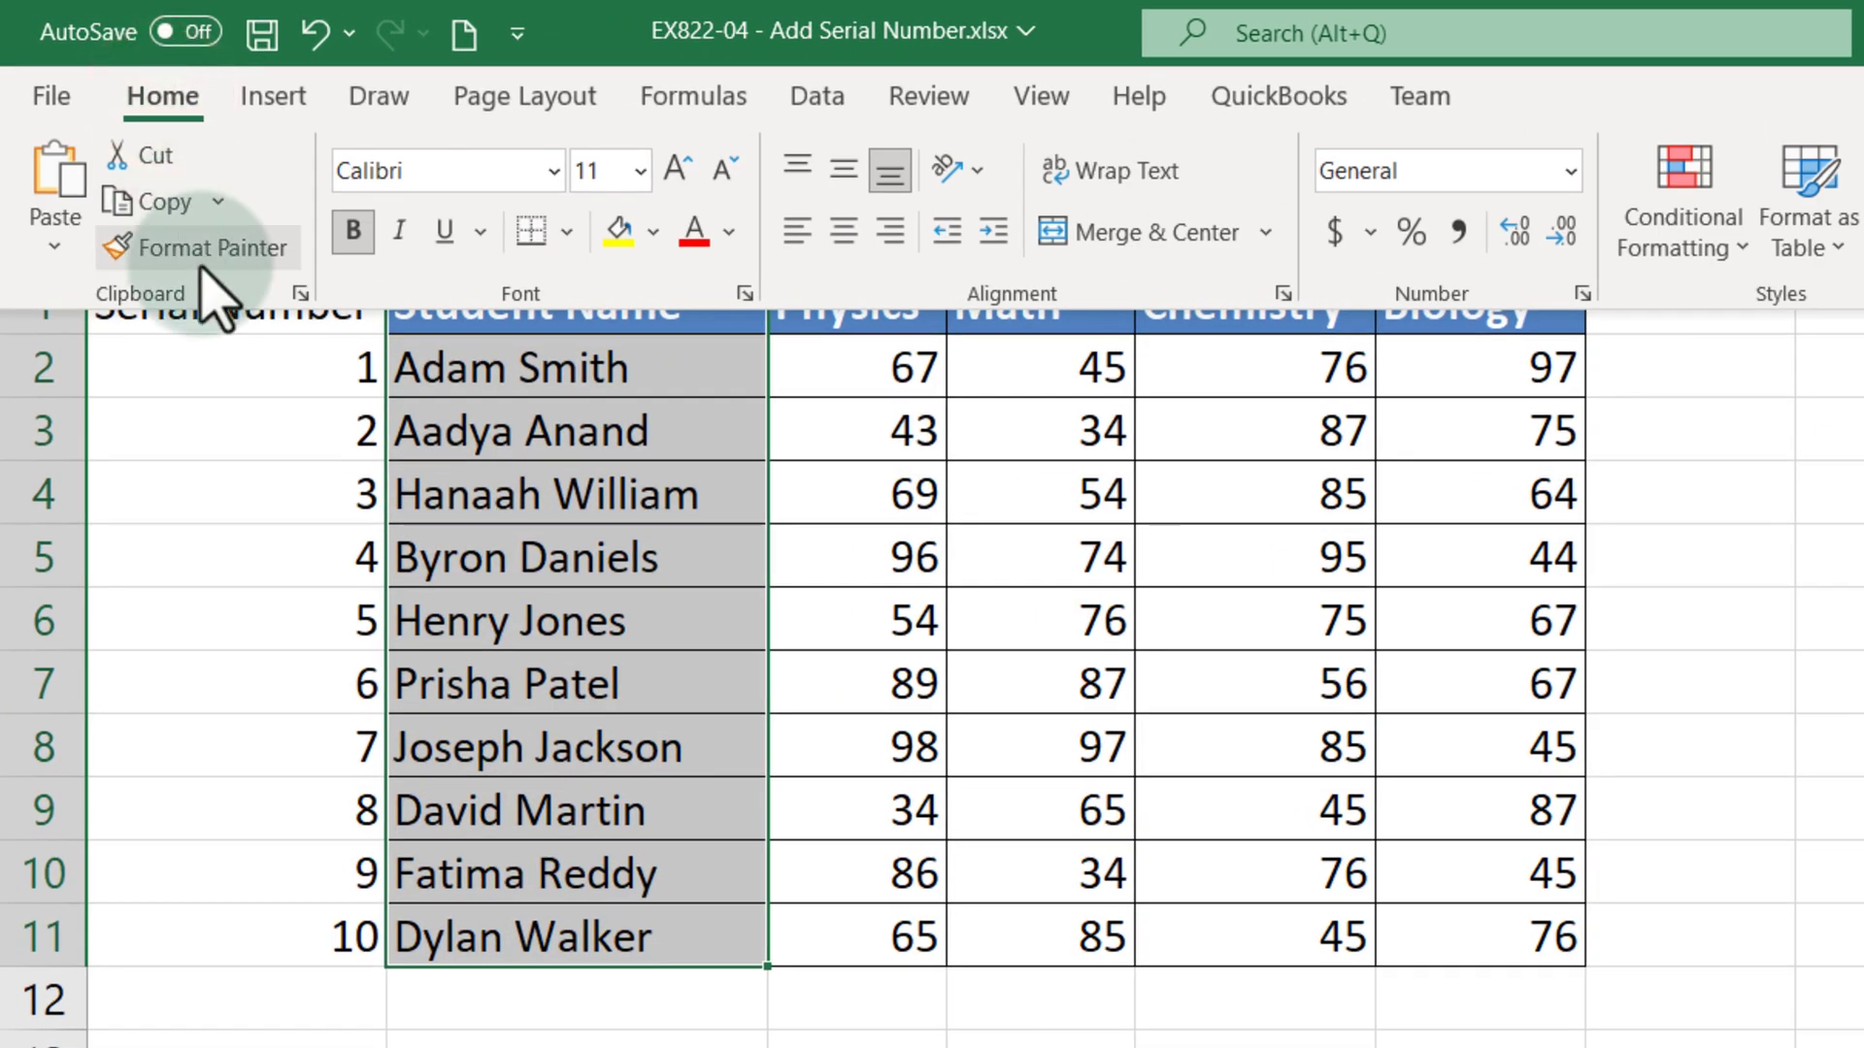
pyautogui.click(222, 244)
pyautogui.moveTo(246, 324); pyautogui.dragTo(238, 932)
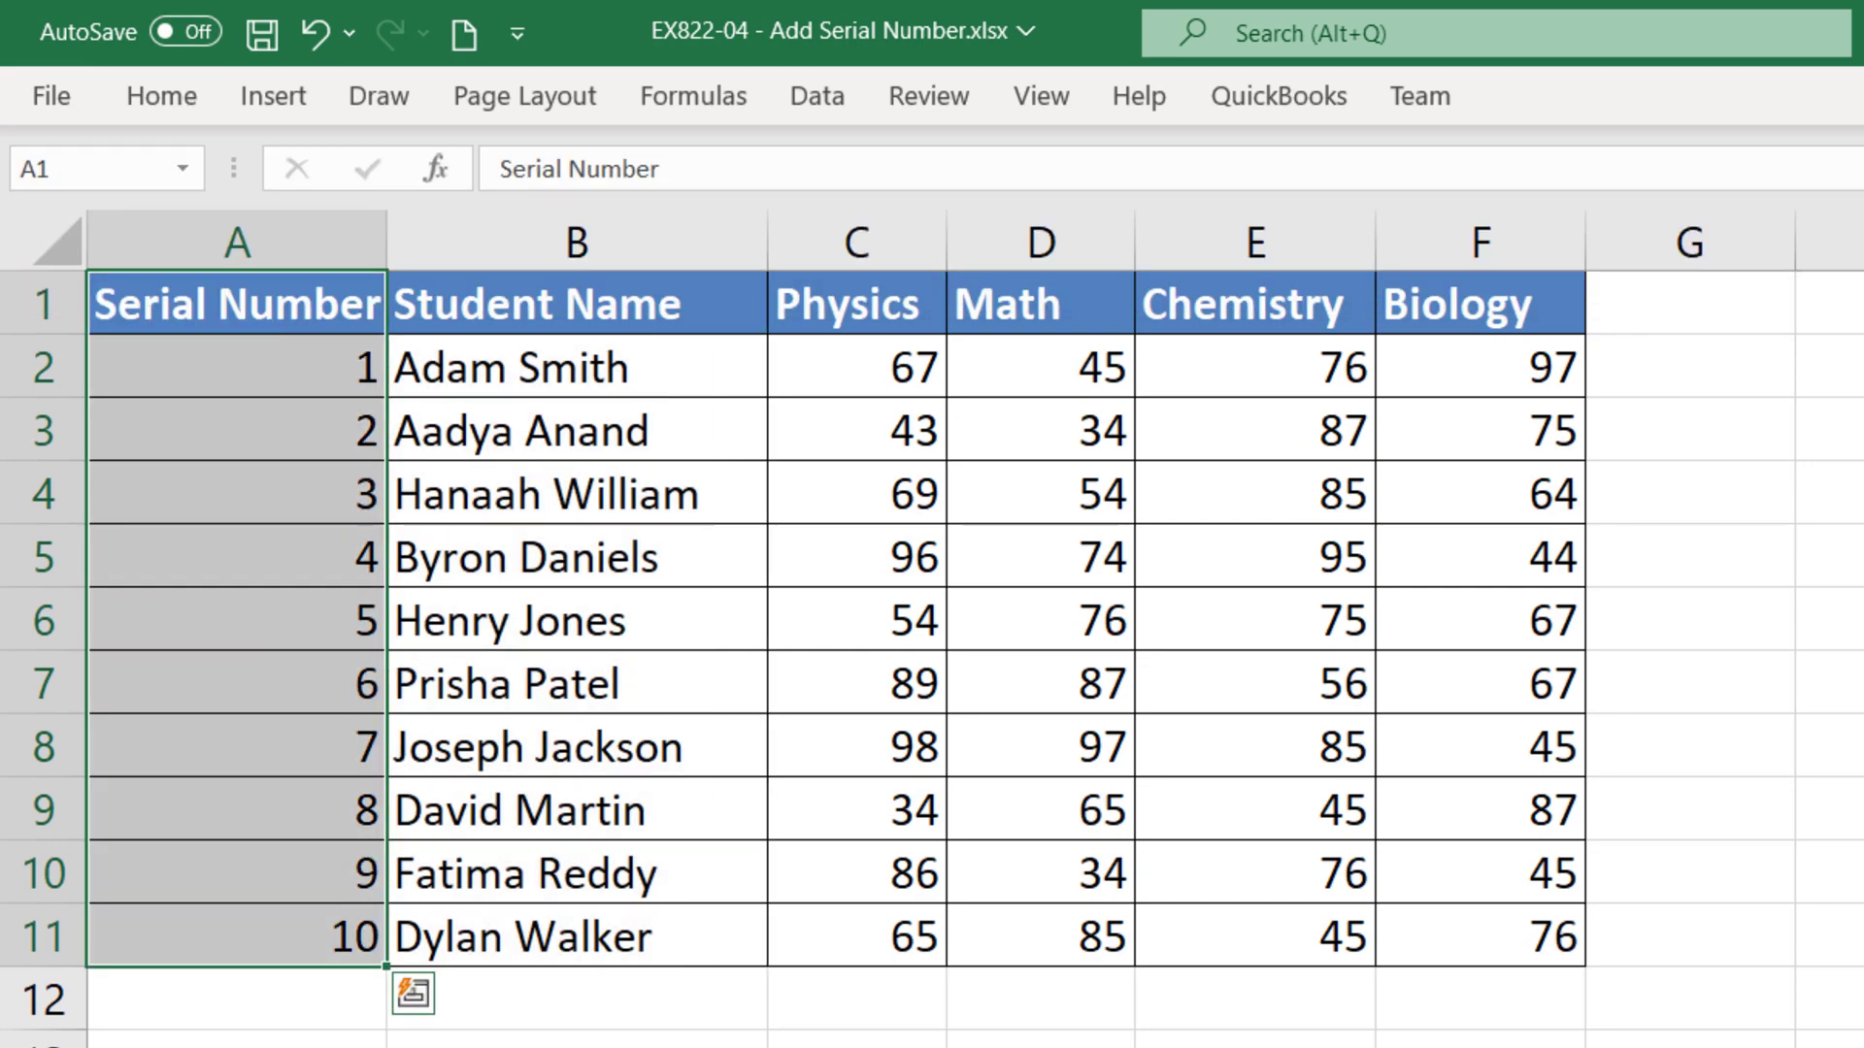